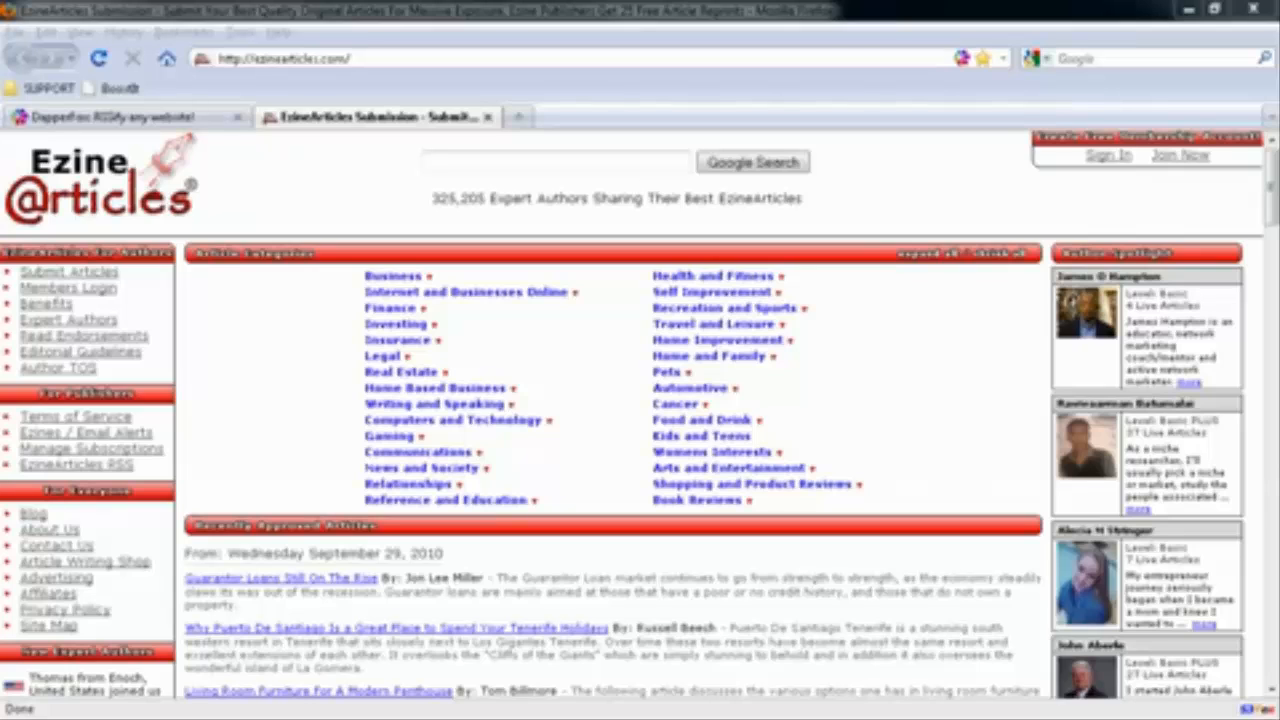
# View the DapperFox page, and on EzineArticles open the Real Estate category and show its RSS feed options
pyautogui.click(95, 118)
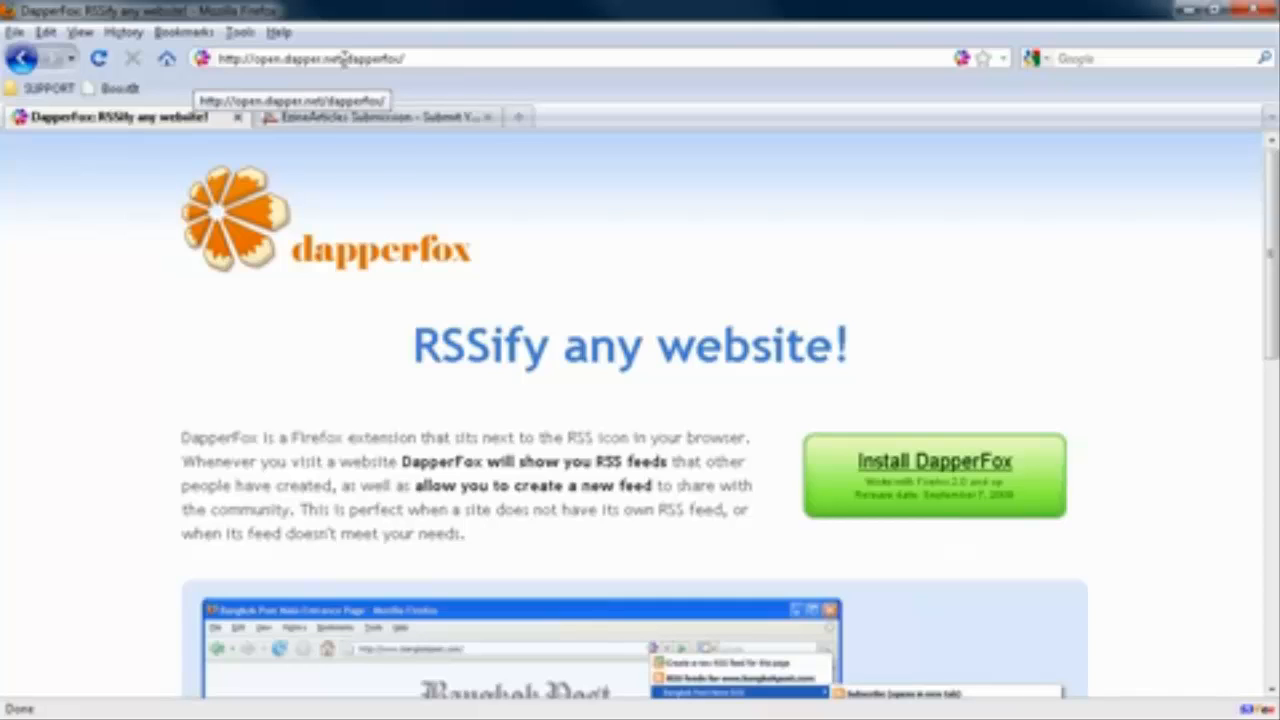
pyautogui.click(362, 117)
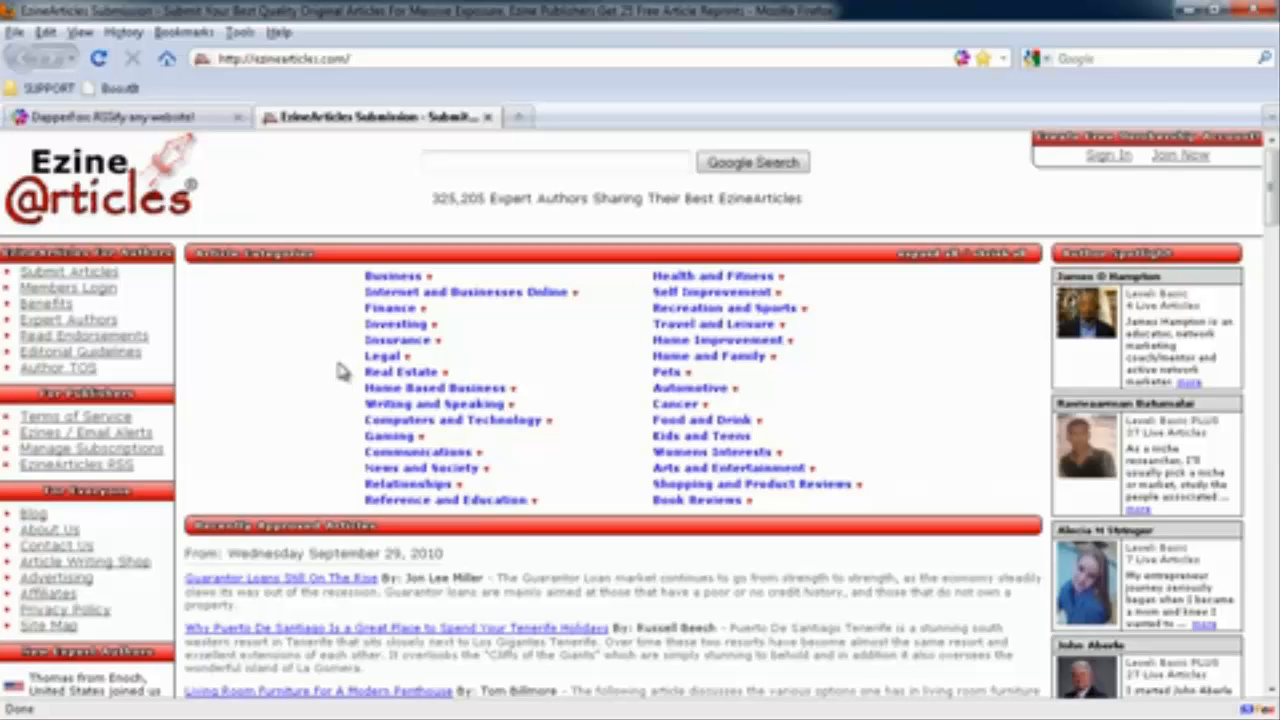
pyautogui.click(378, 373)
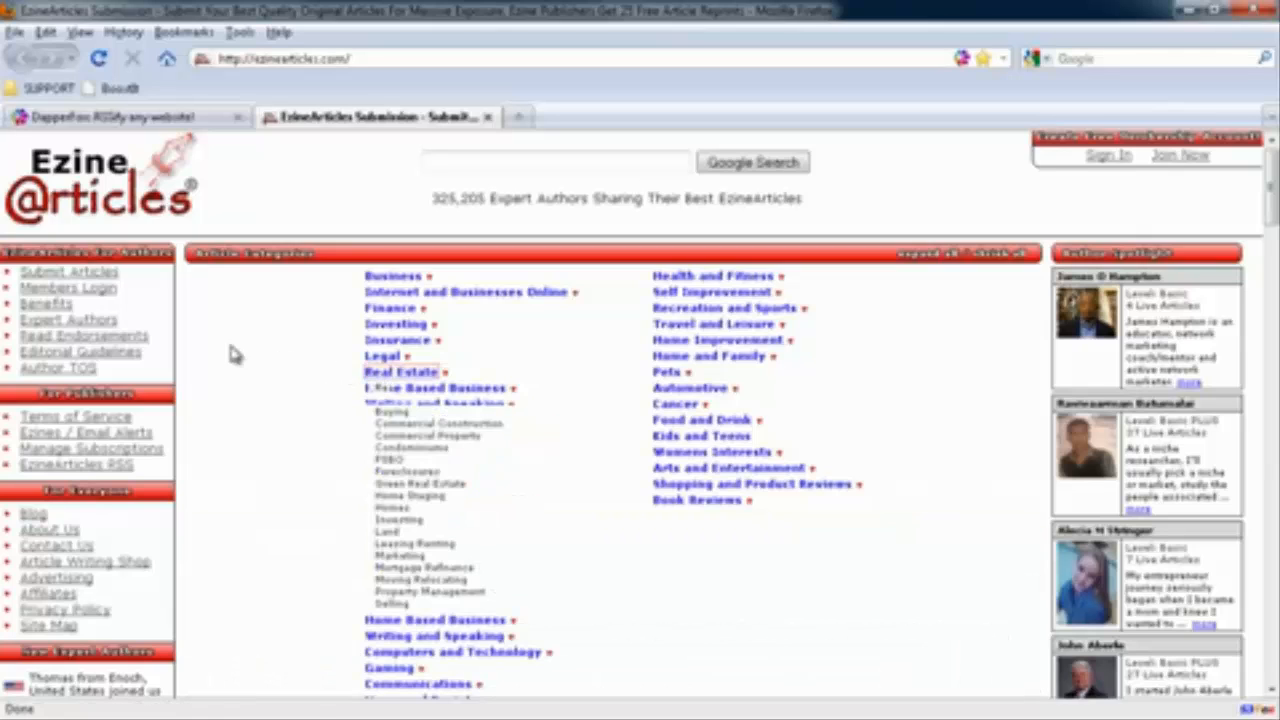
pyautogui.click(385, 388)
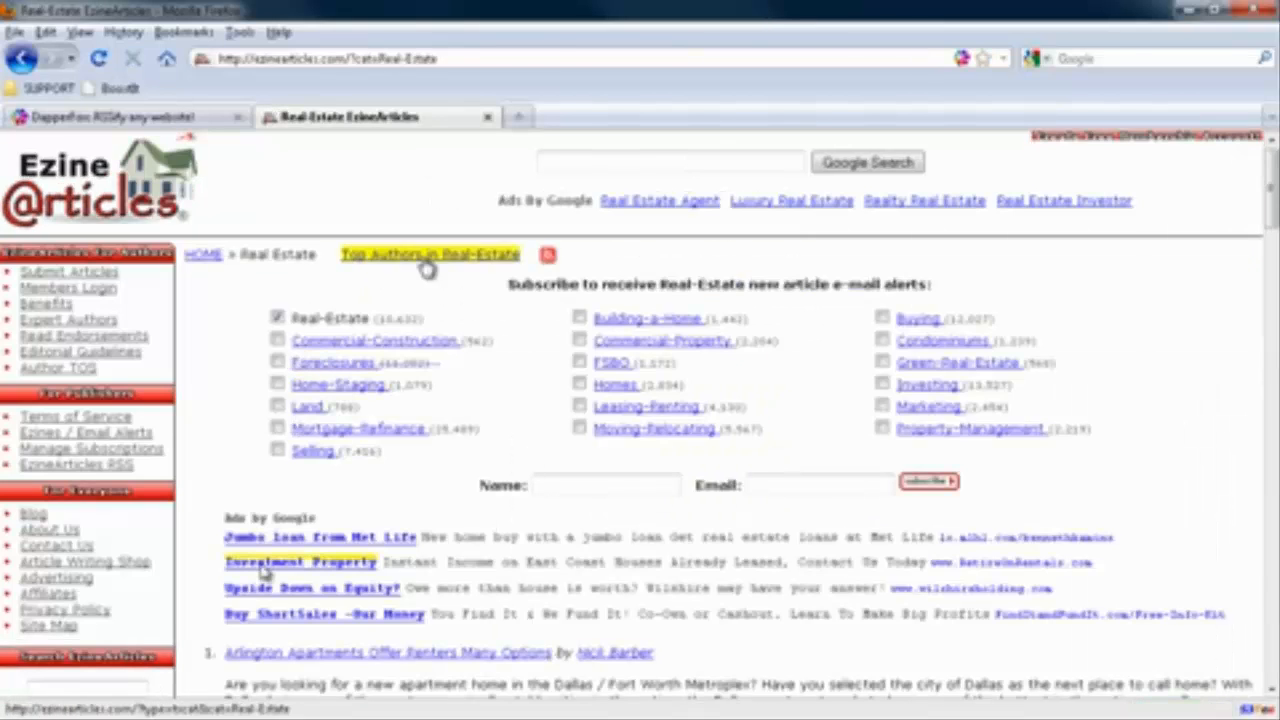
pyautogui.moveTo(548, 258)
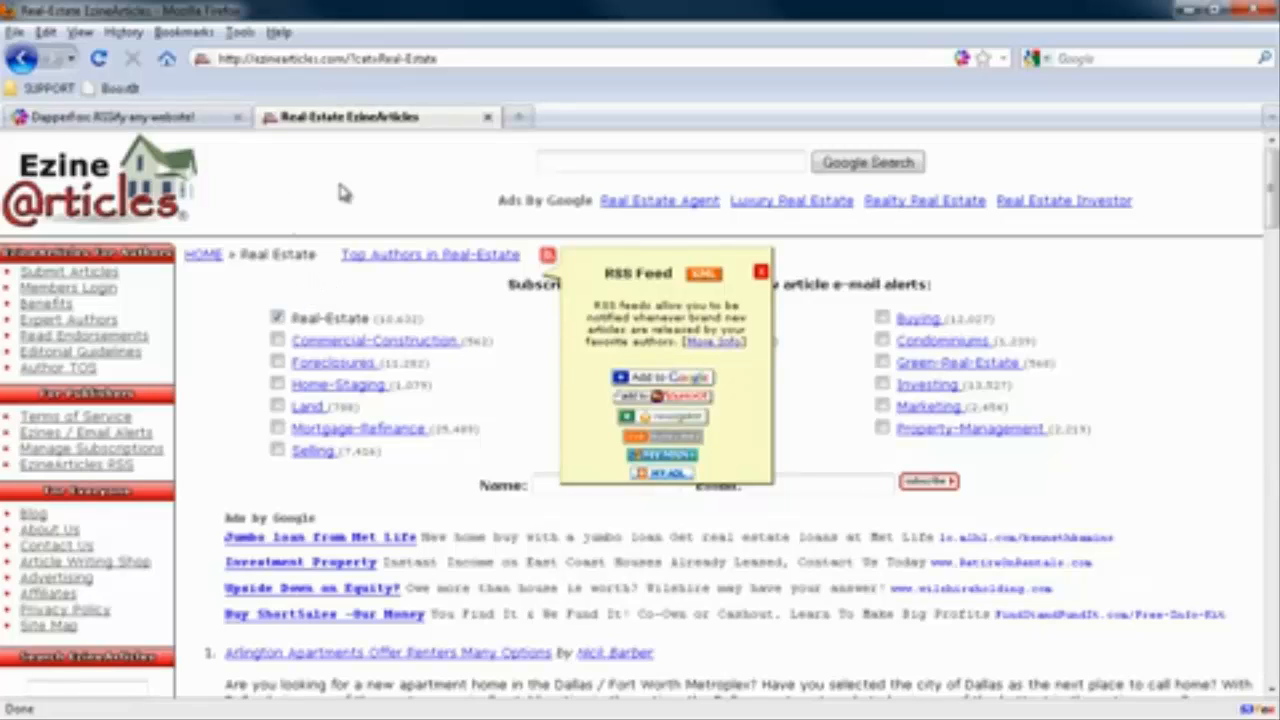
# Search Google in a new tab for site:ezinearticles.com "italian cooking"
pyautogui.click(518, 118)
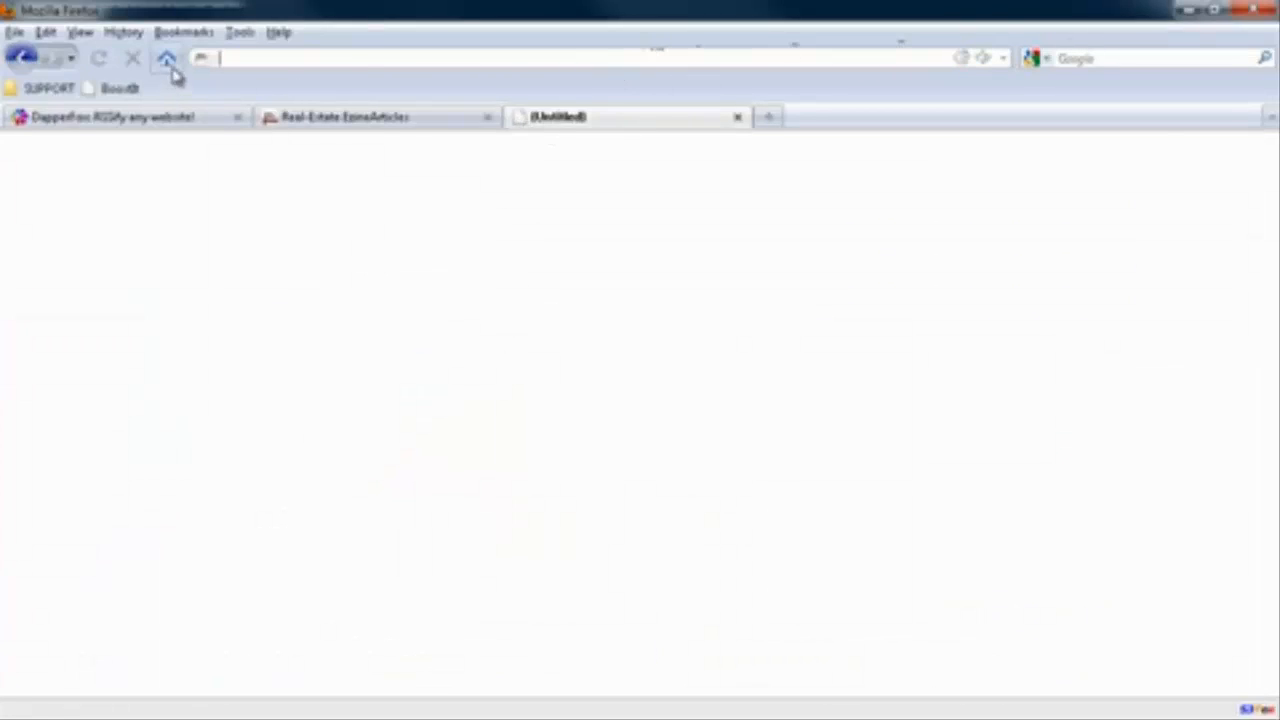
pyautogui.click(167, 59)
pyautogui.click(456, 355)
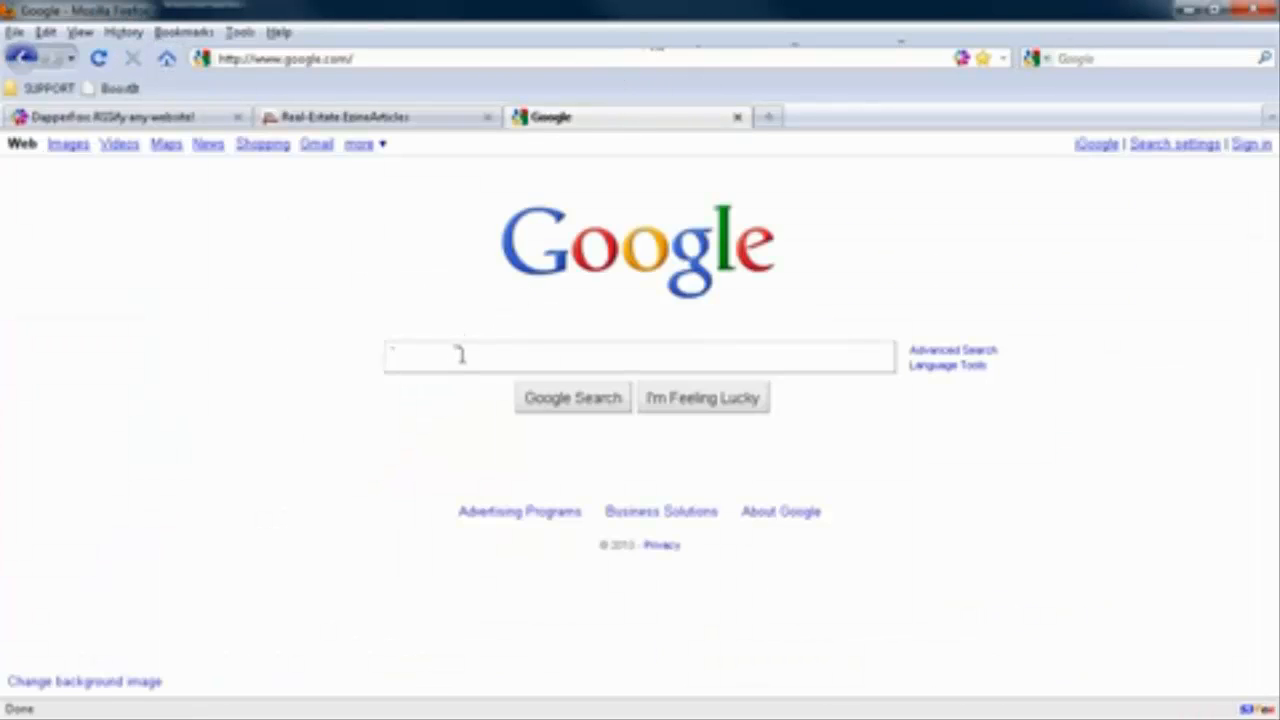
pyautogui.write('site:e')
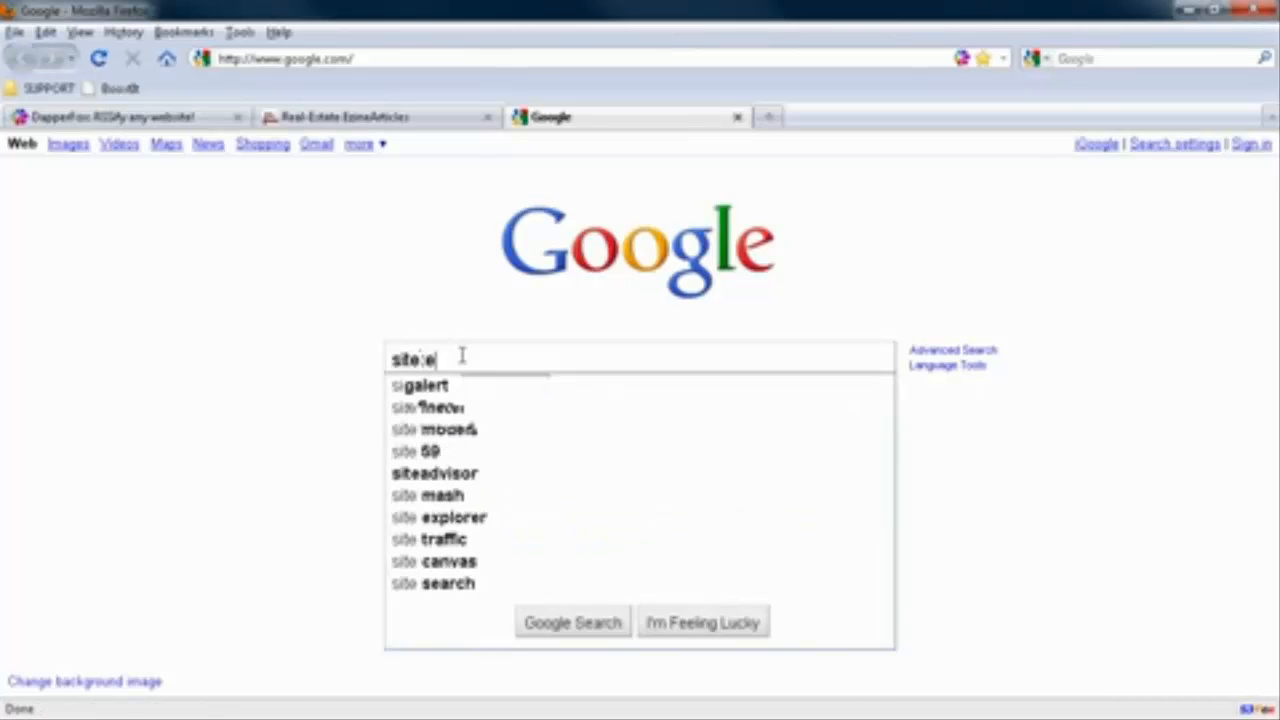
pyautogui.write('zinearticles.com')
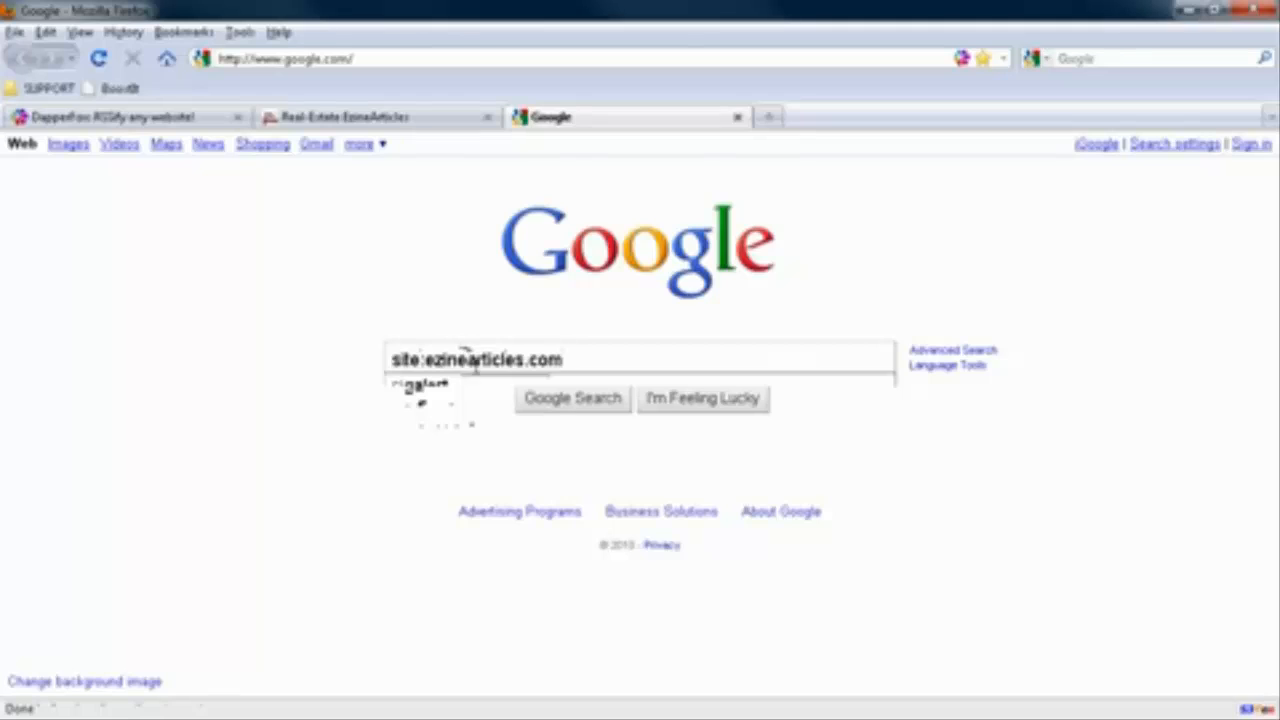
pyautogui.write(' *')
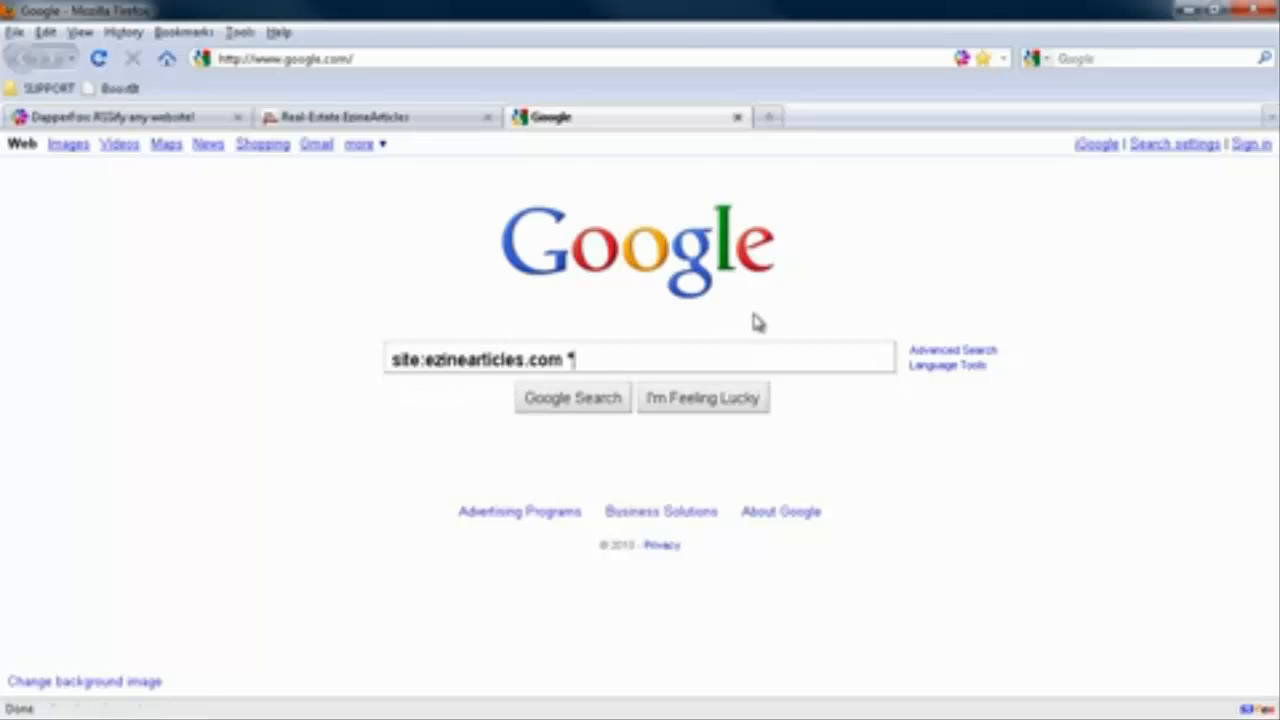
pyautogui.write('Italian')
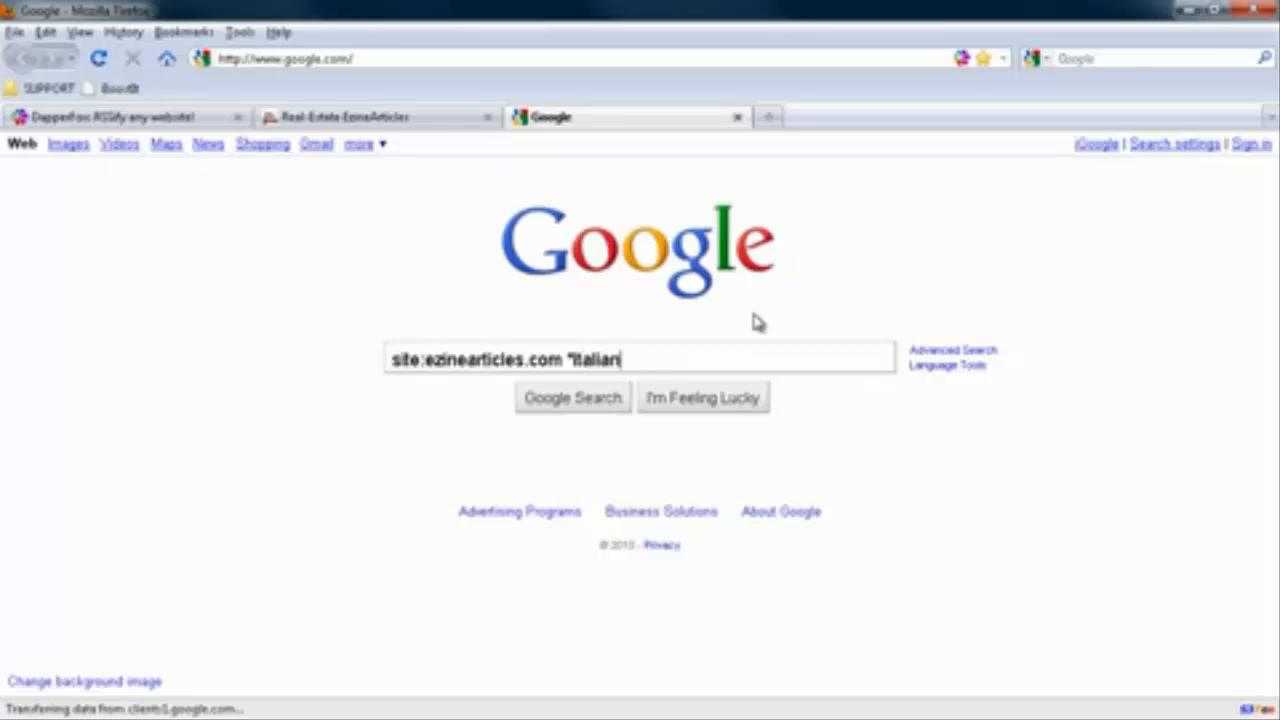
pyautogui.write(' cookie')
pyautogui.press('BackSpace')
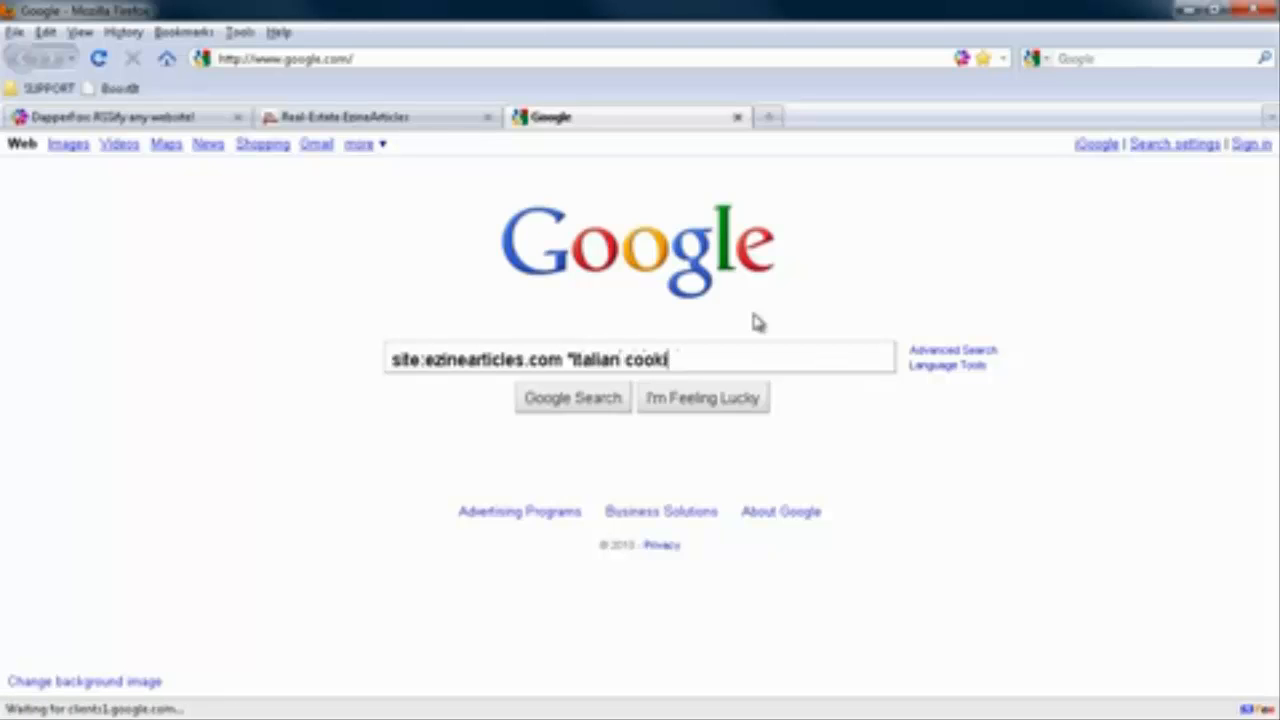
pyautogui.write('ng"')
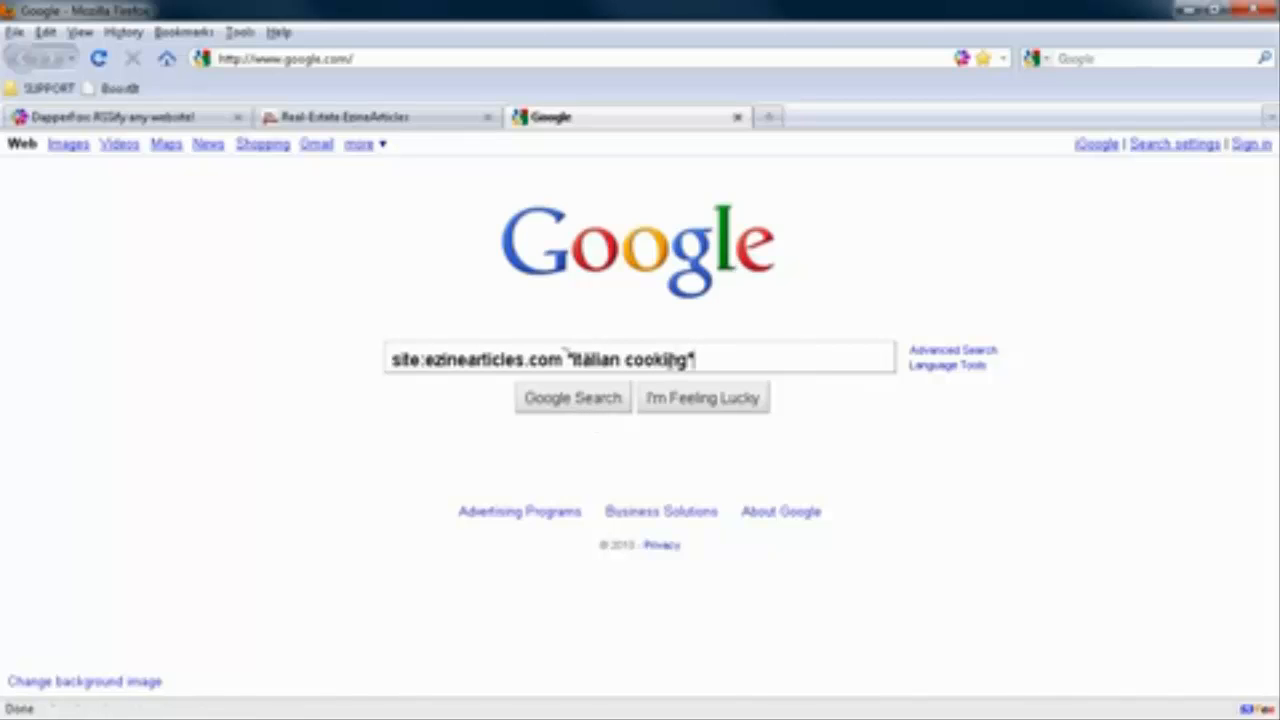
pyautogui.click(605, 400)
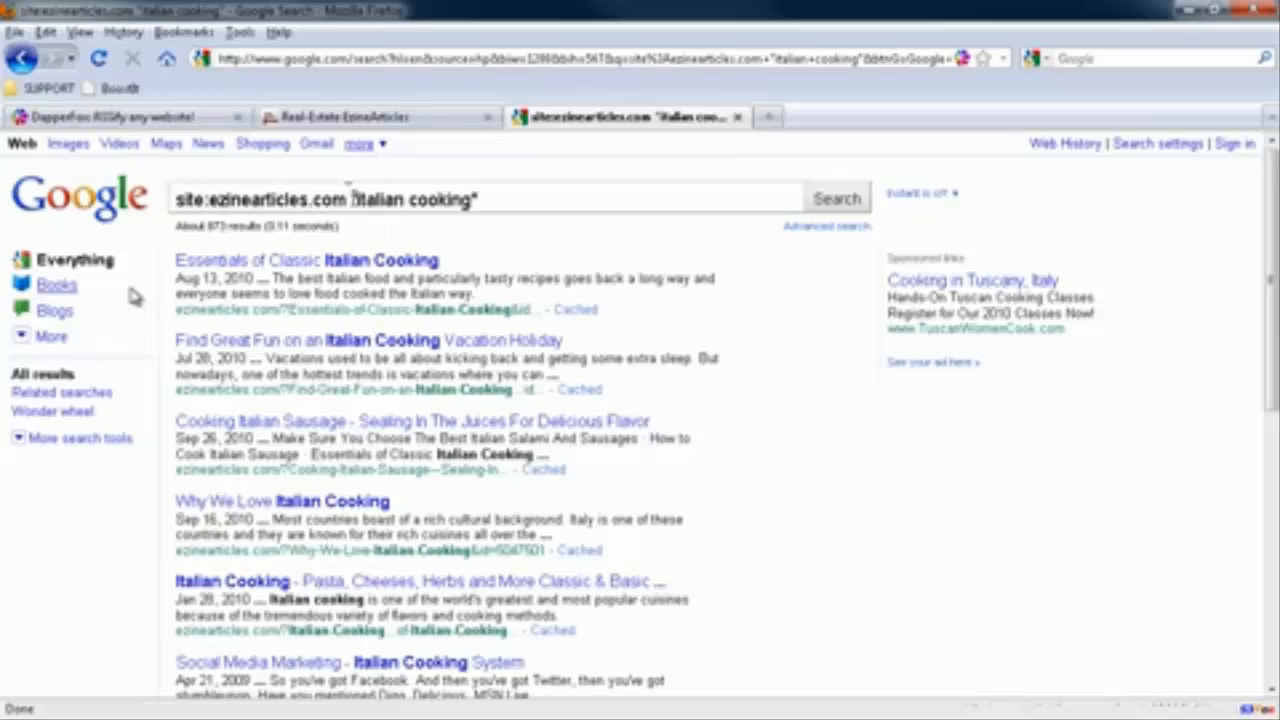
# Compare the Italian cooking results limited to the past 24 hours, past week and past month
pyautogui.moveTo(350, 199); pyautogui.dragTo(482, 199)
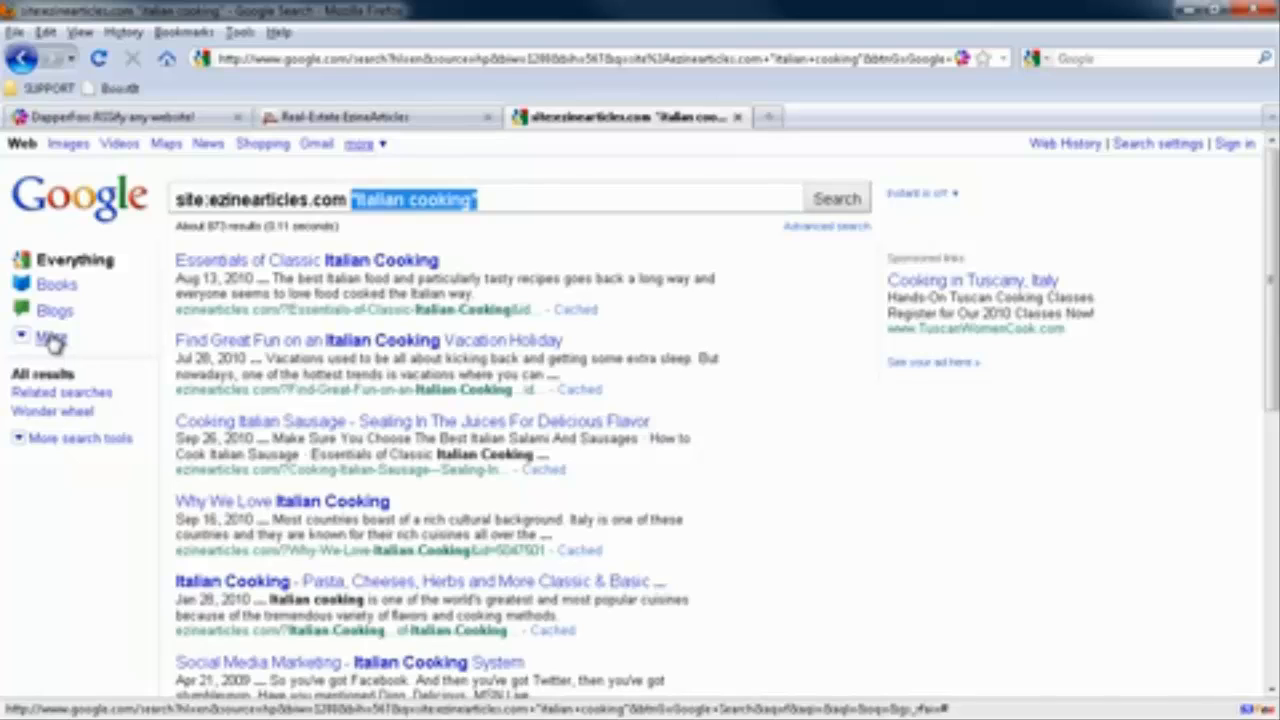
pyautogui.click(60, 438)
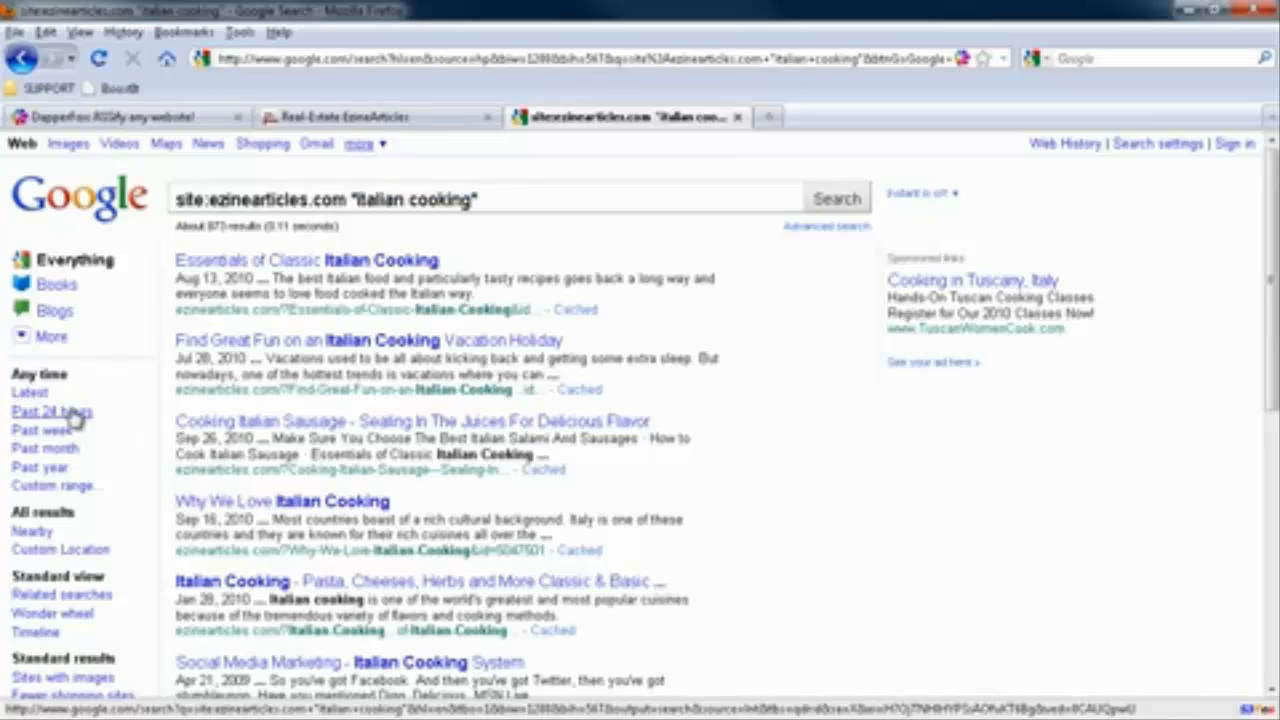
pyautogui.click(76, 418)
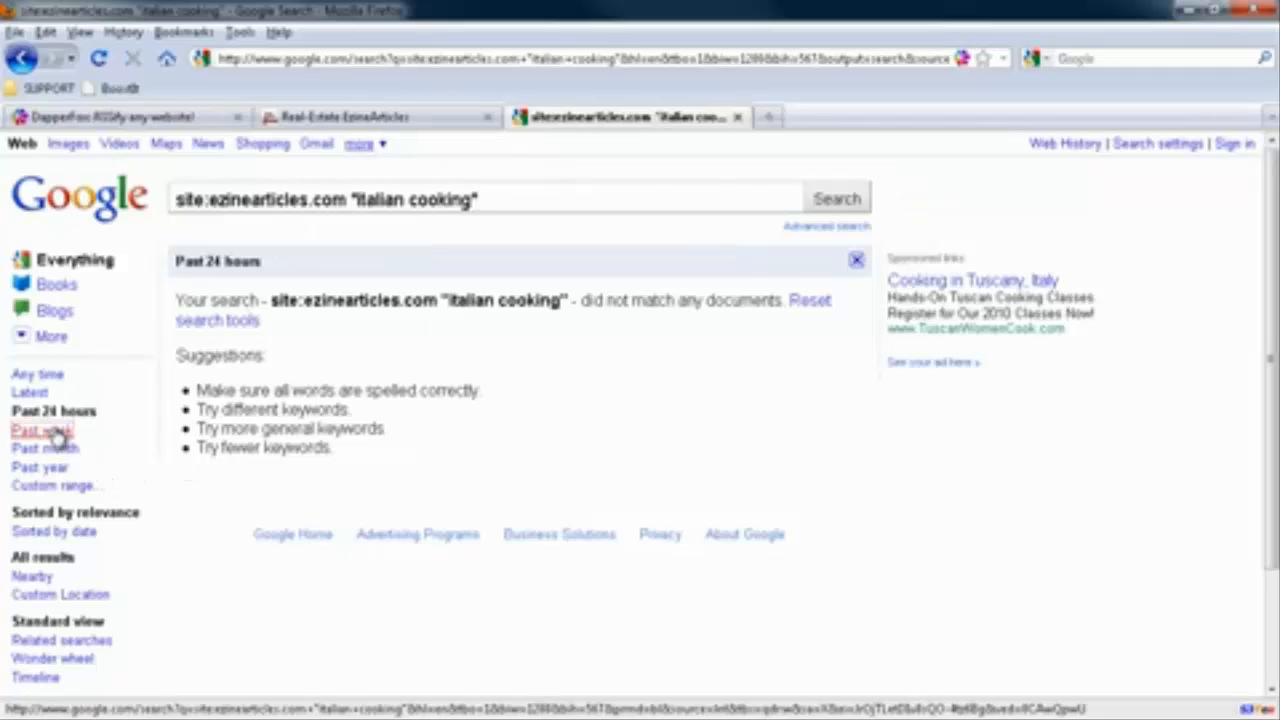
pyautogui.click(40, 431)
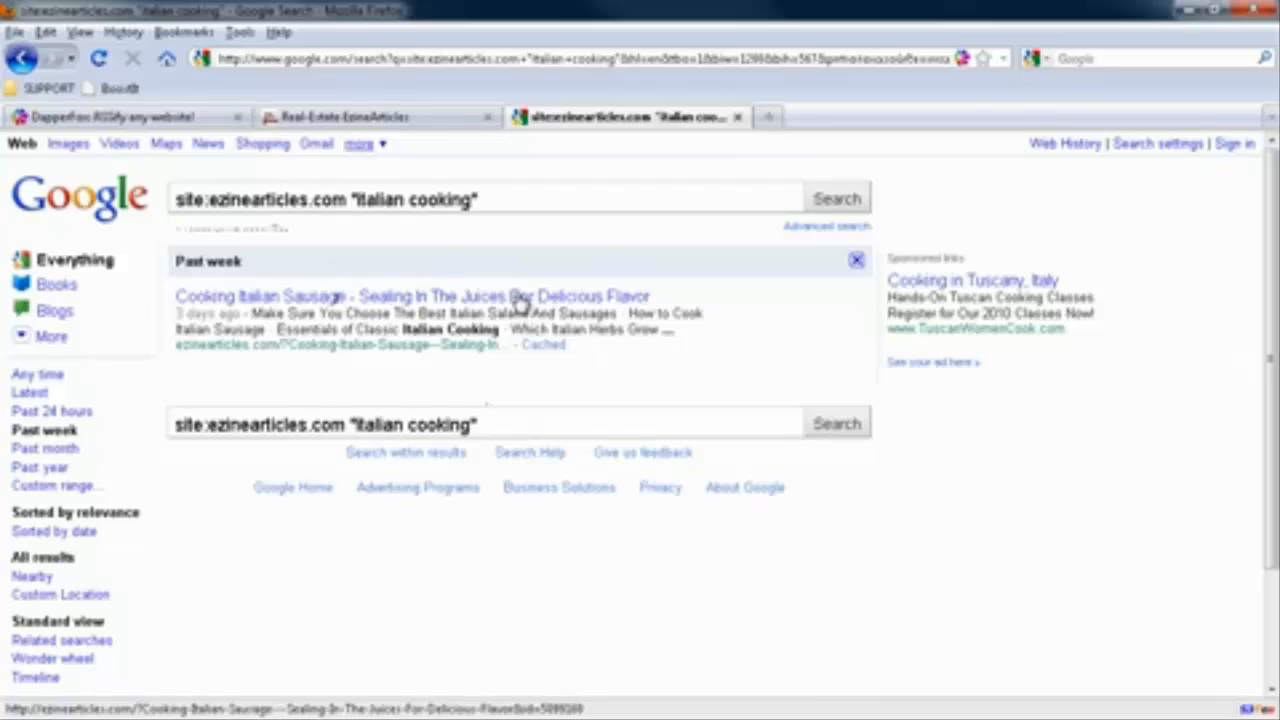
pyautogui.click(37, 451)
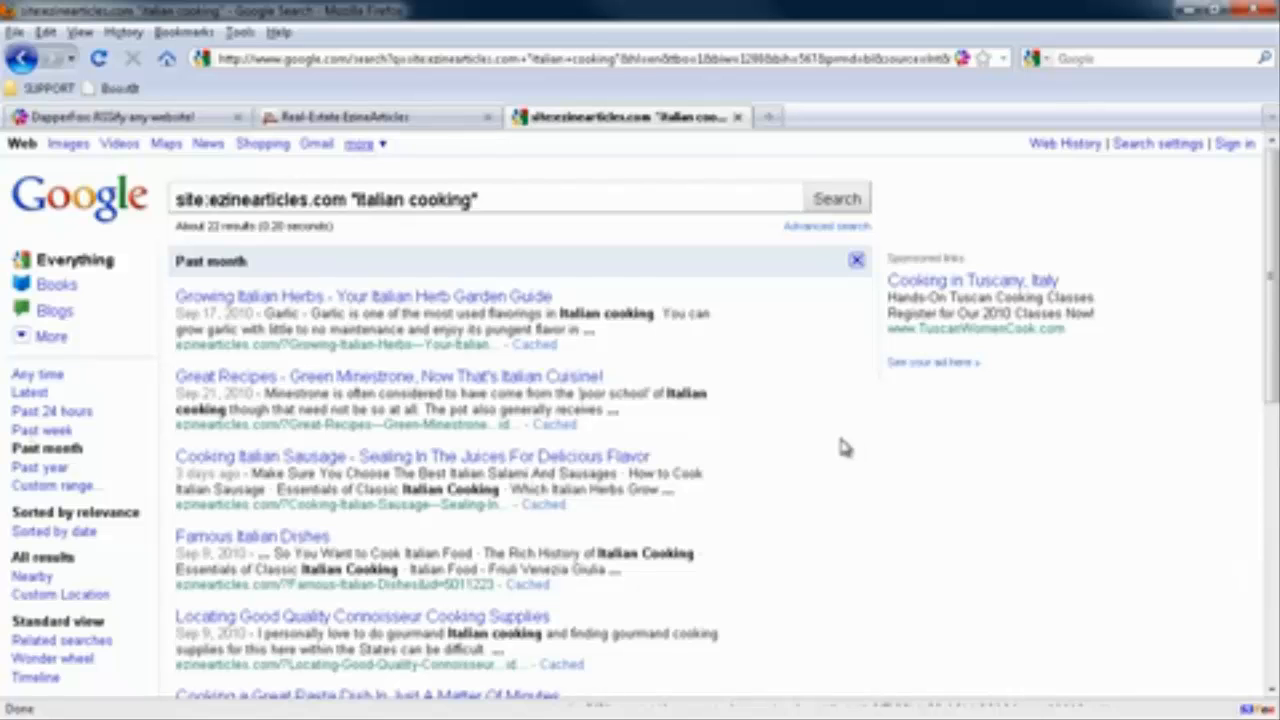
pyautogui.scroll(-10, 830, 446)
pyautogui.scroll(10, 830, 446)
# Change the search phrase to "acne" and limit the ezinearticles.com results to the past 24 hours
pyautogui.moveTo(472, 201); pyautogui.dragTo(352, 200)
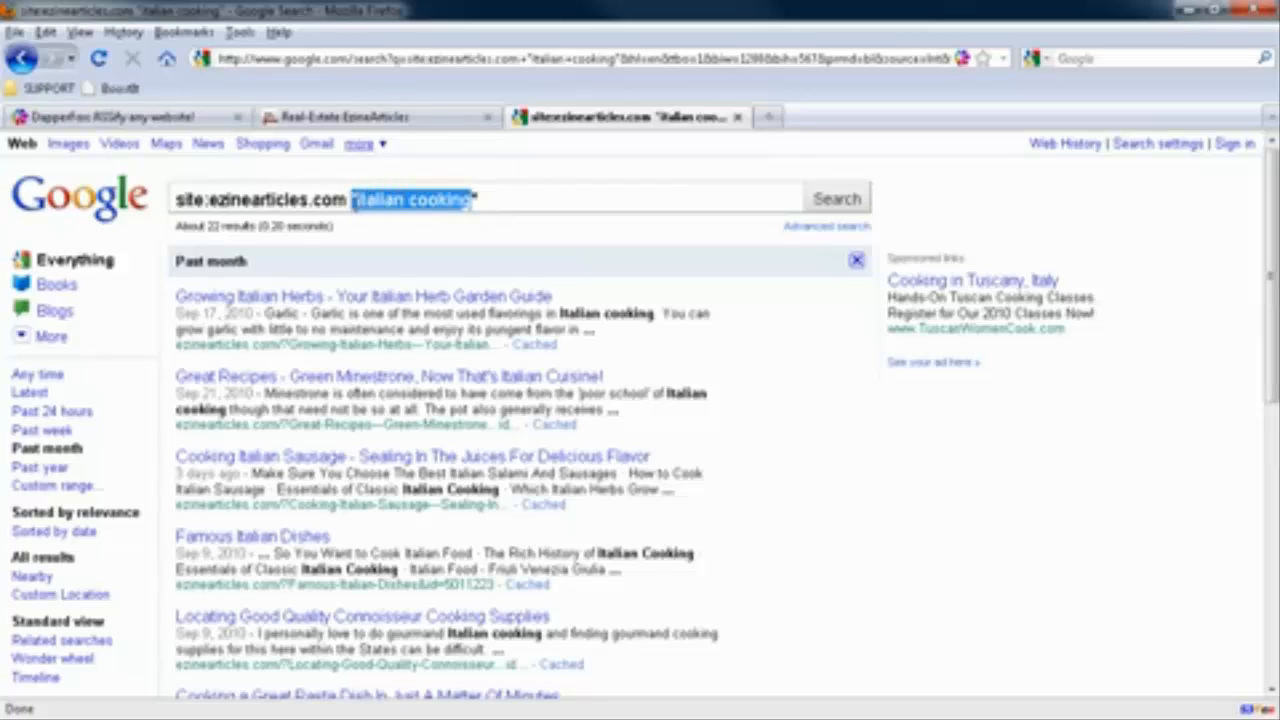
pyautogui.write('"acne')
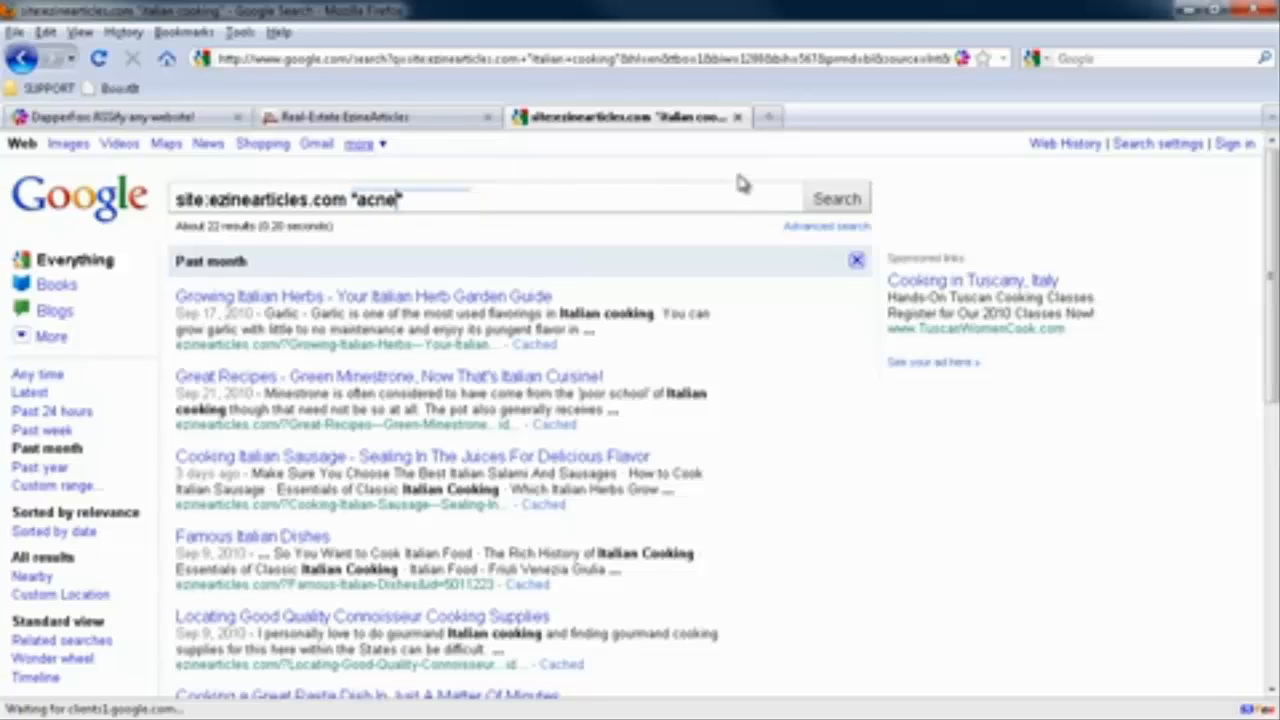
pyautogui.click(830, 200)
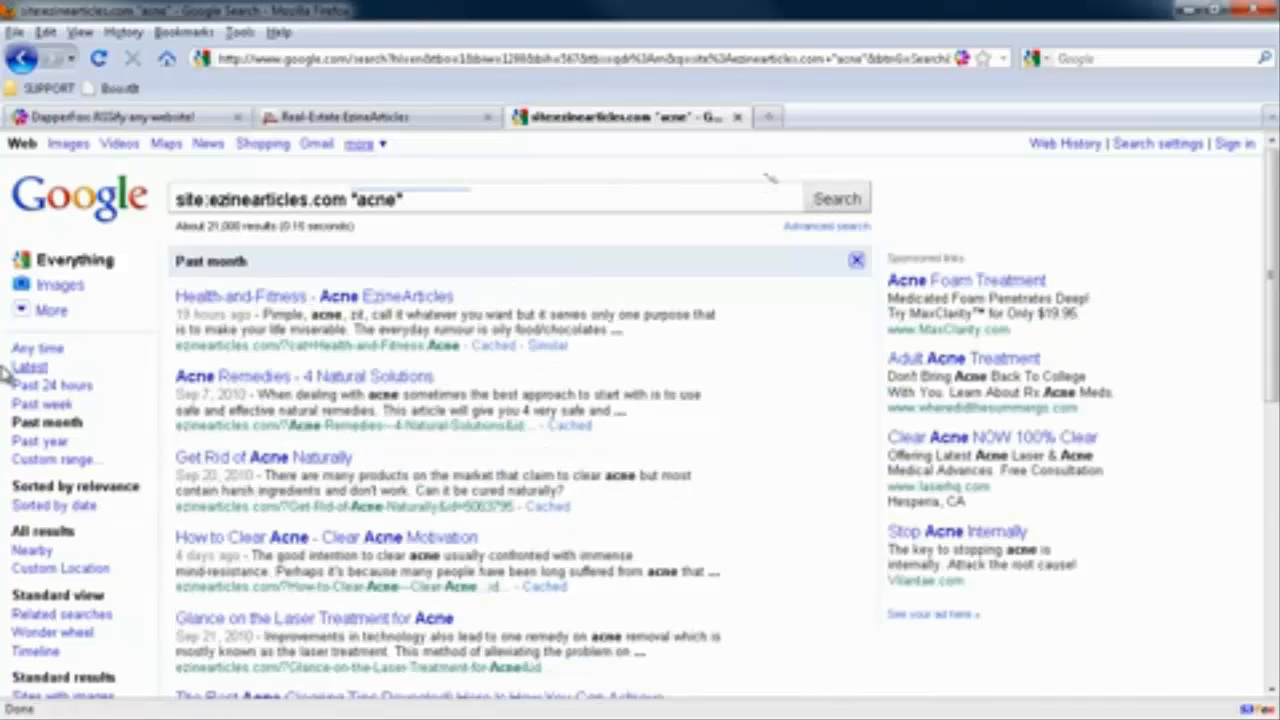
pyautogui.click(42, 404)
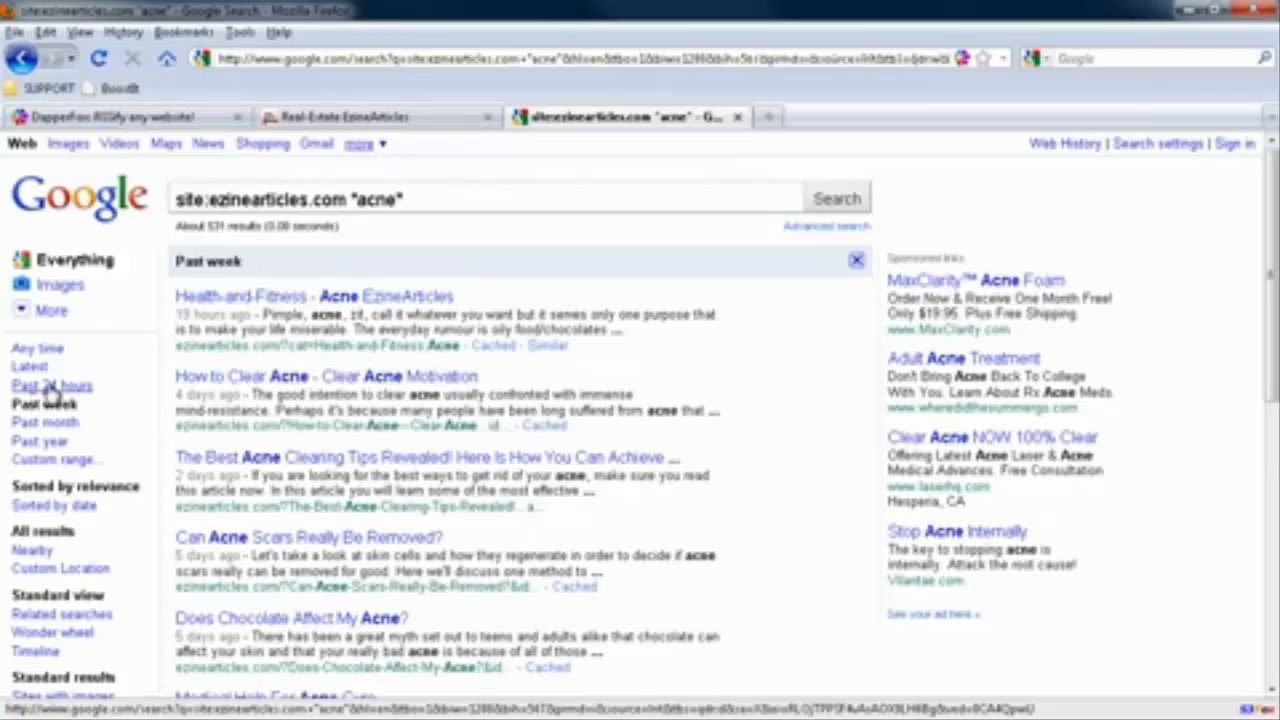
pyautogui.click(52, 386)
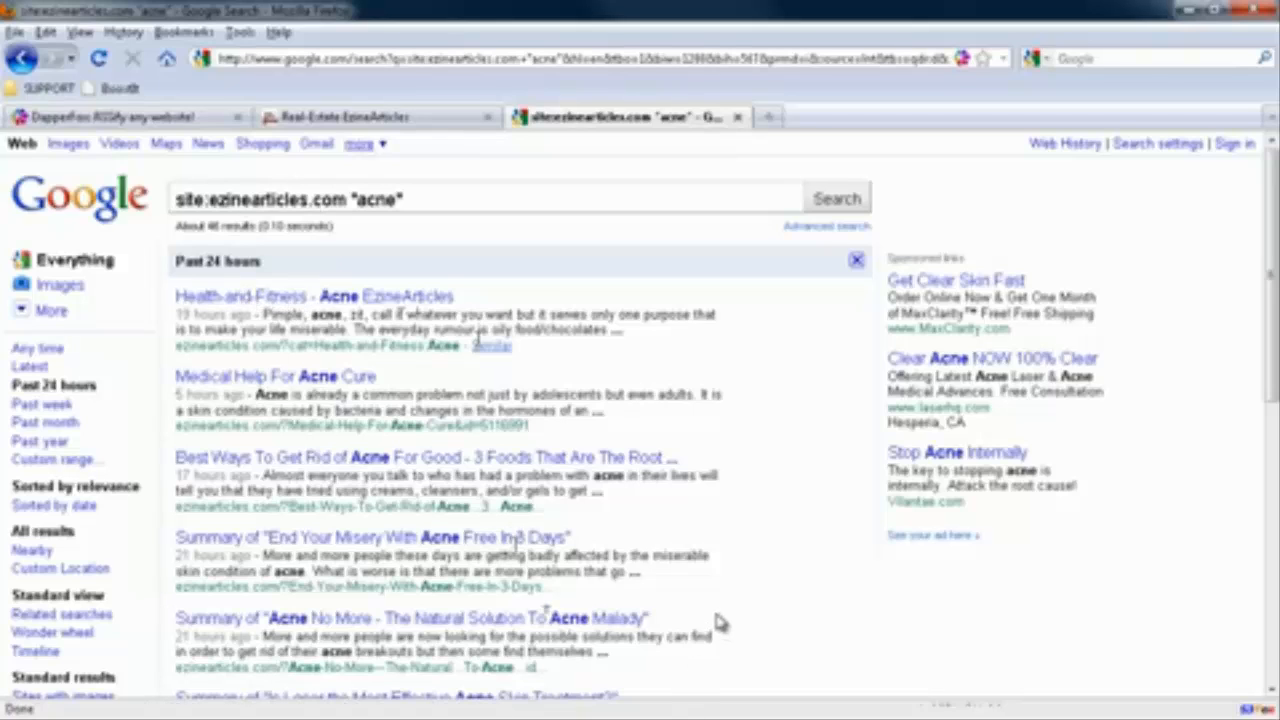
# Create a new Dapp from the acne results page with RSS feed as its format and proceed to collecting sample pages
pyautogui.rightClick(965, 62)
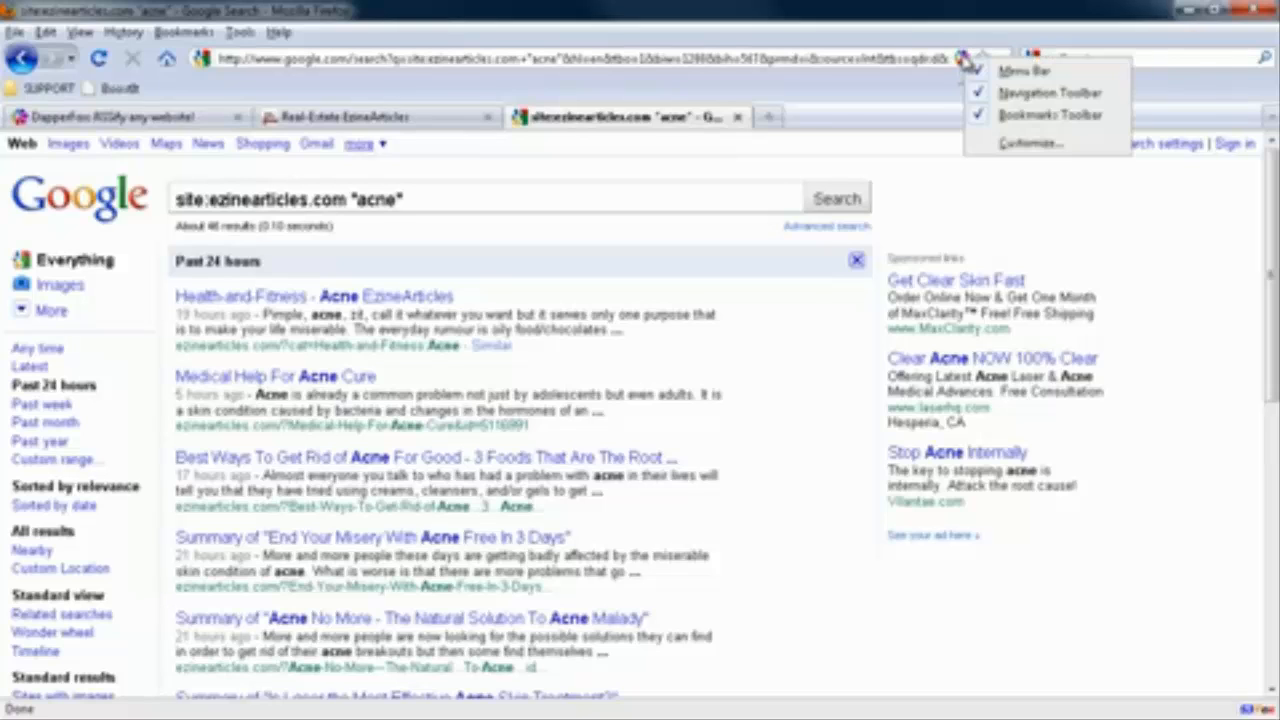
pyautogui.click(965, 61)
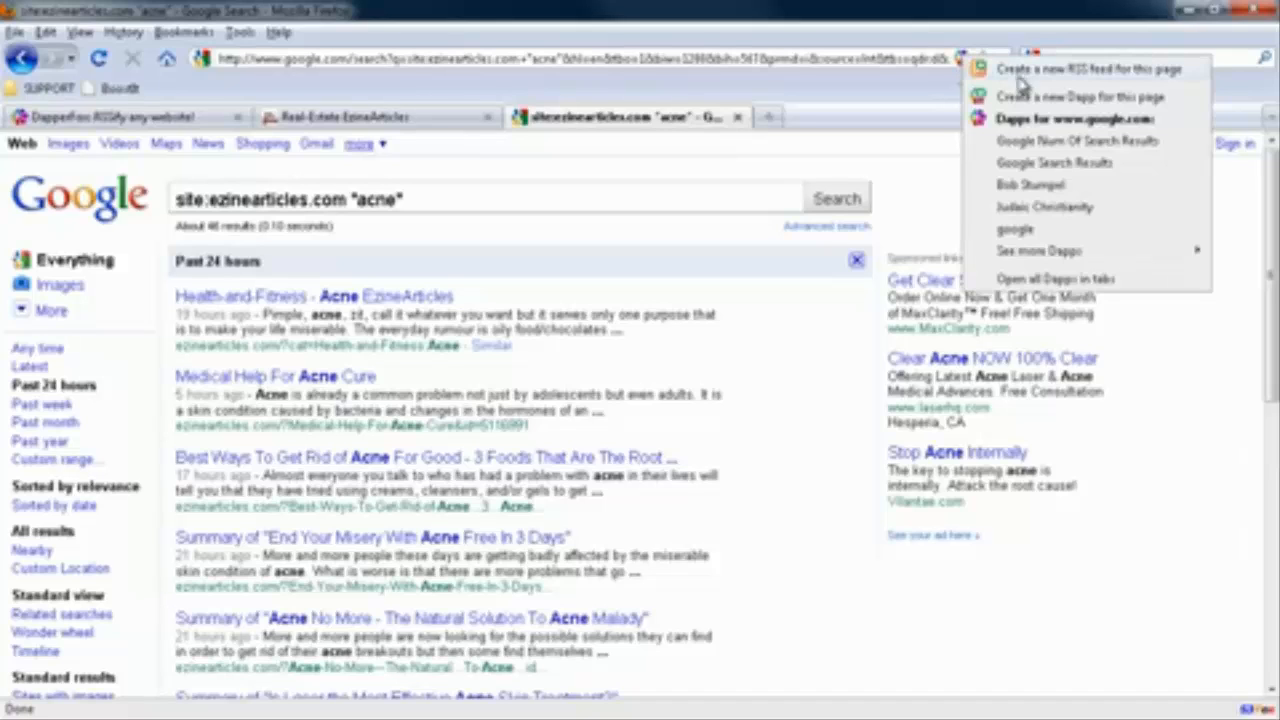
pyautogui.click(1162, 98)
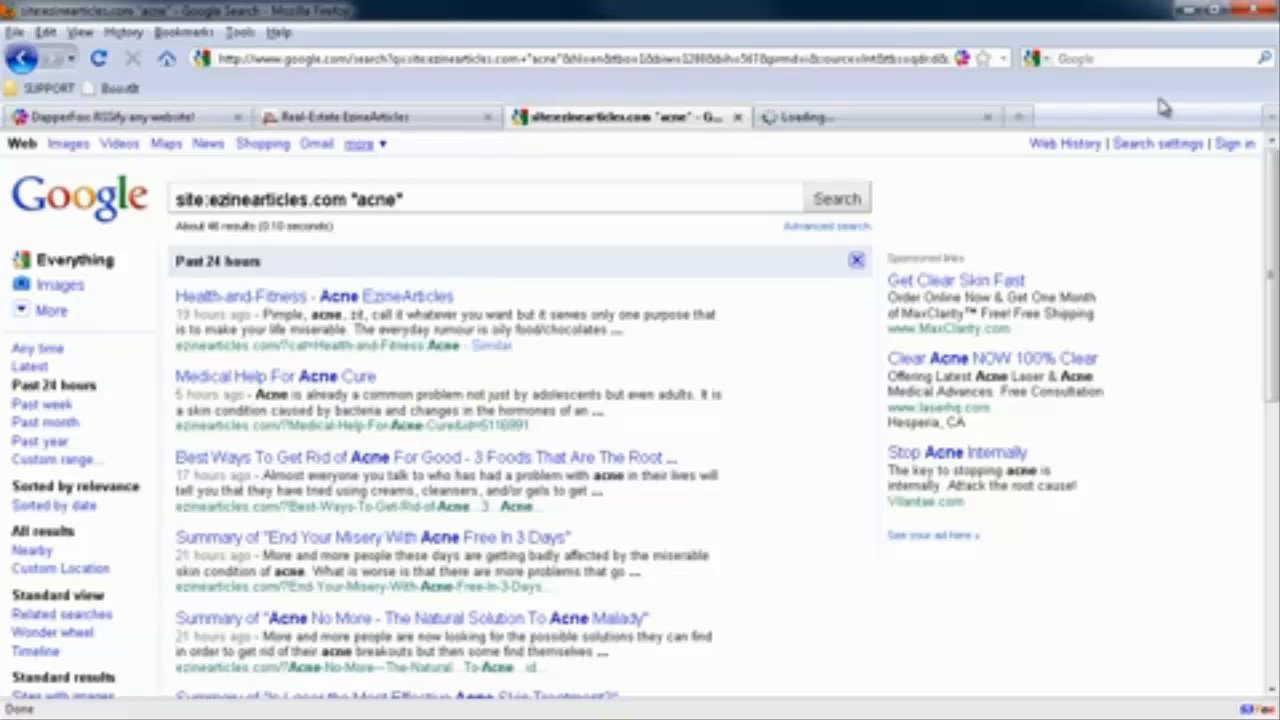
pyautogui.click(845, 124)
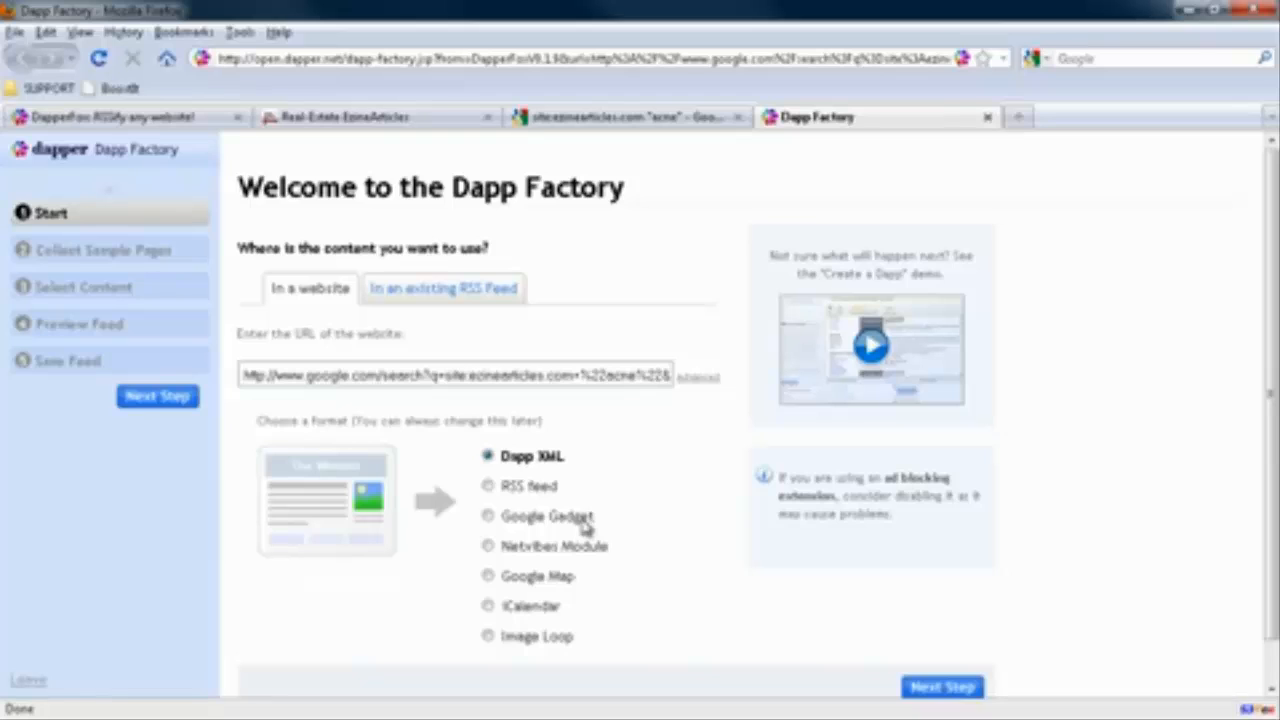
pyautogui.click(489, 486)
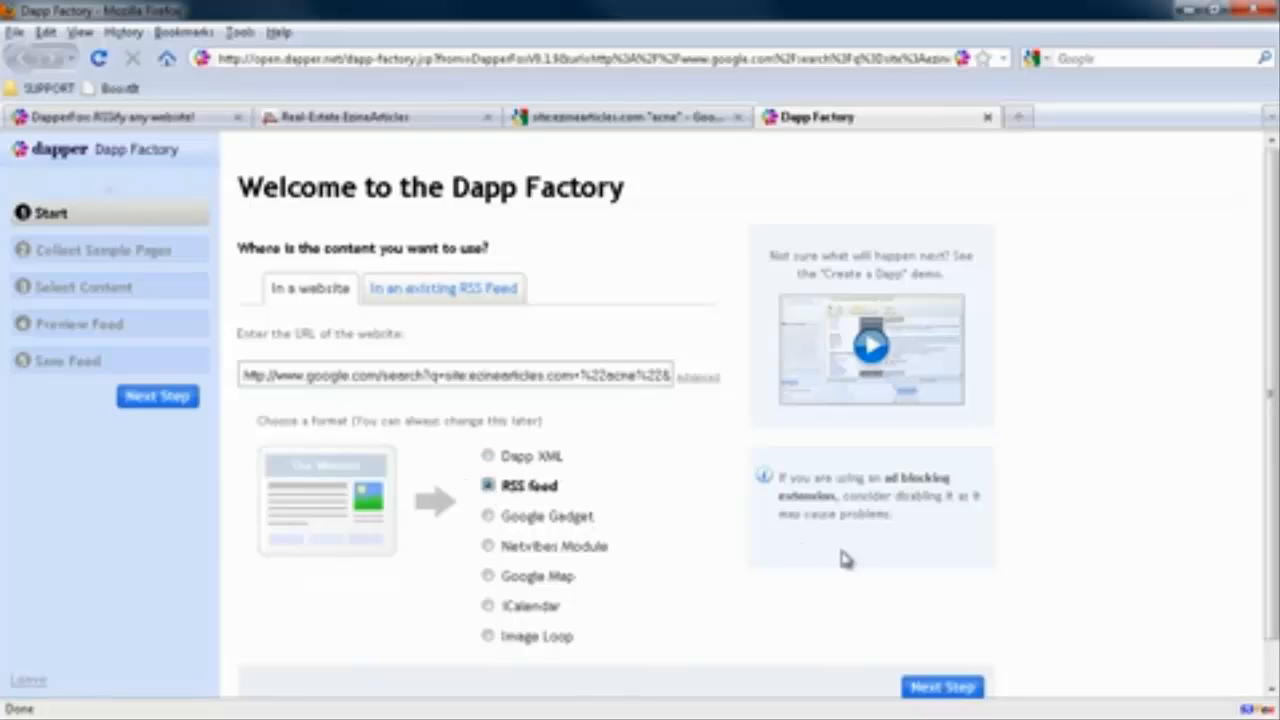
pyautogui.click(938, 687)
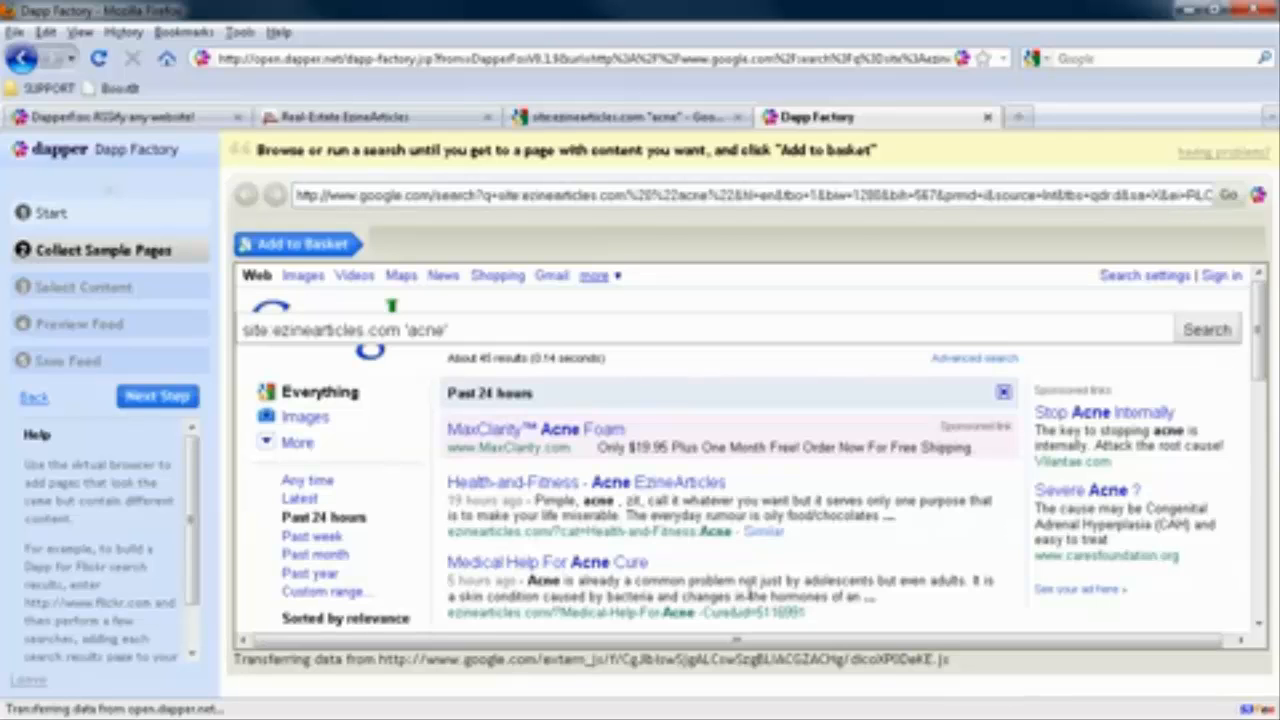
# Add the first and second pages of the acne search results to the Dapp's basket as sample pages
pyautogui.click(315, 246)
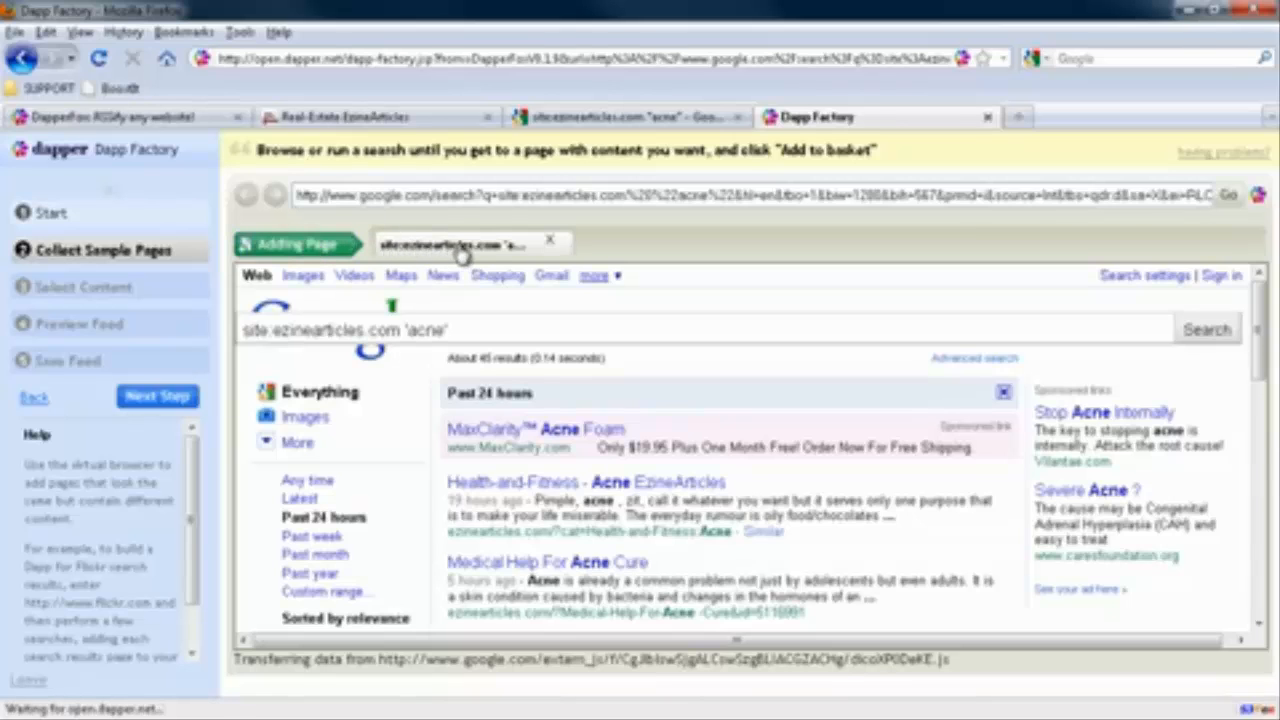
pyautogui.scroll(-10, 612, 448)
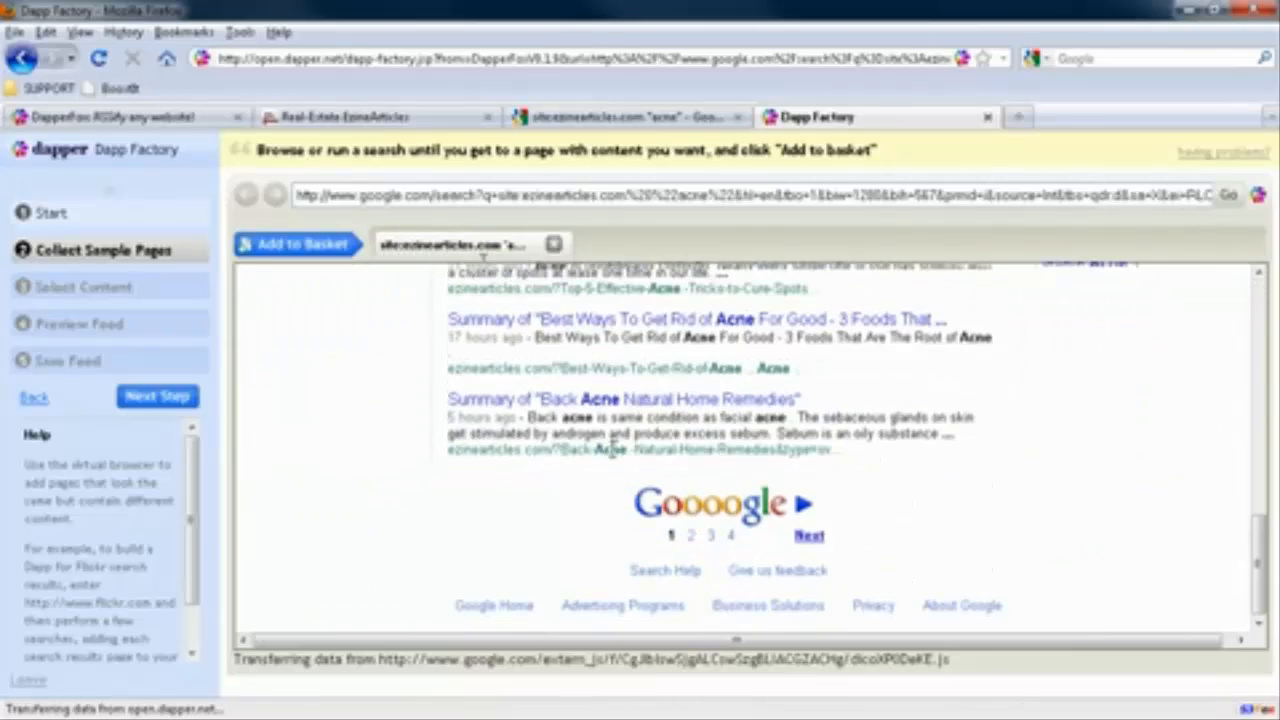
pyautogui.click(695, 540)
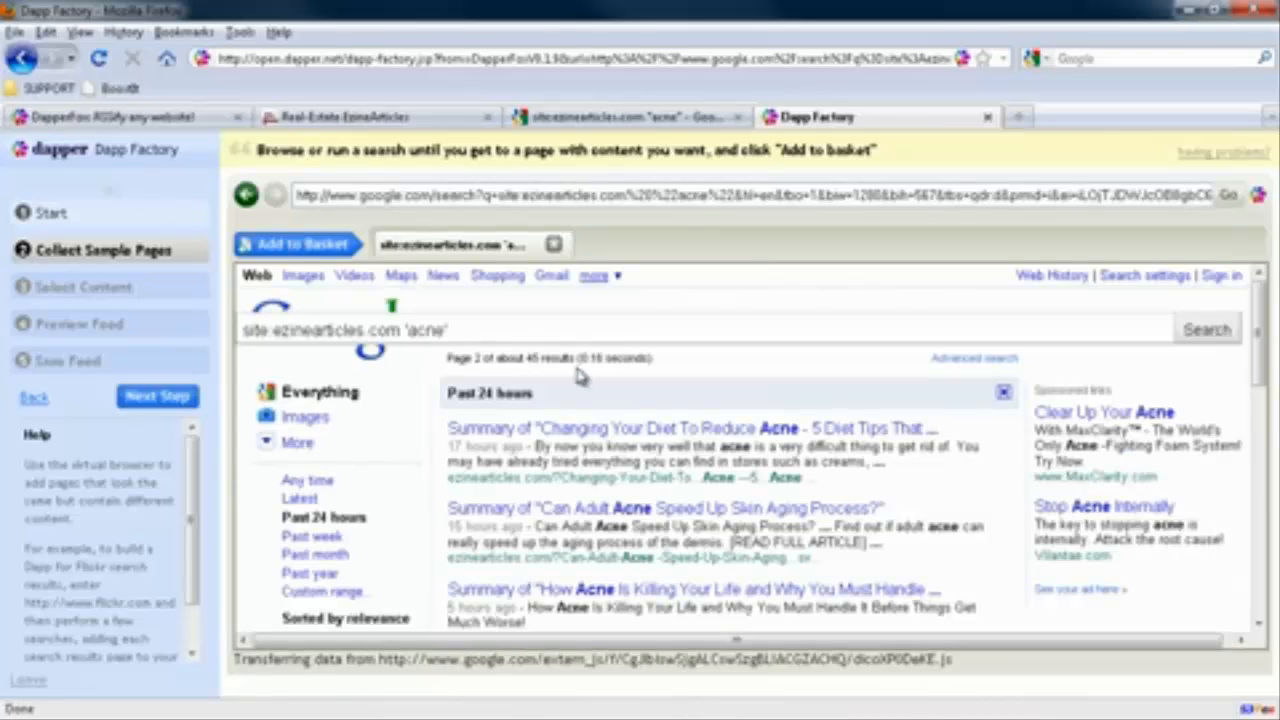
pyautogui.click(536, 430)
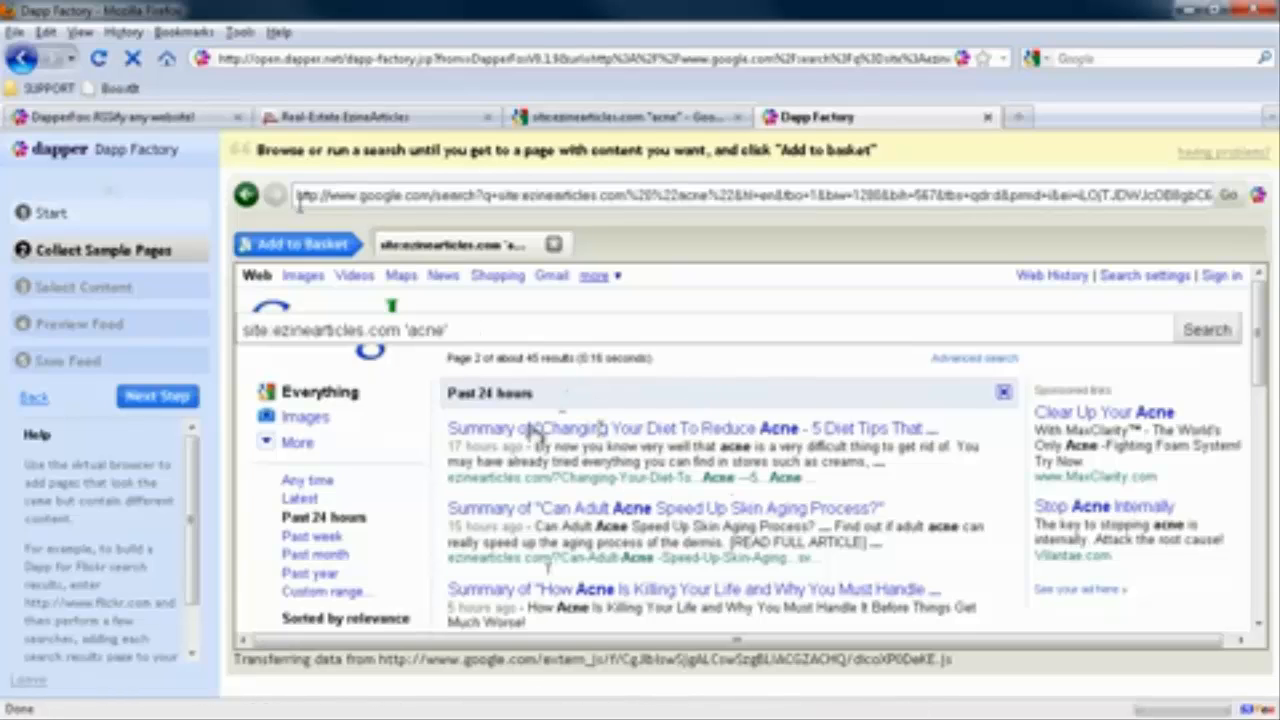
pyautogui.click(299, 245)
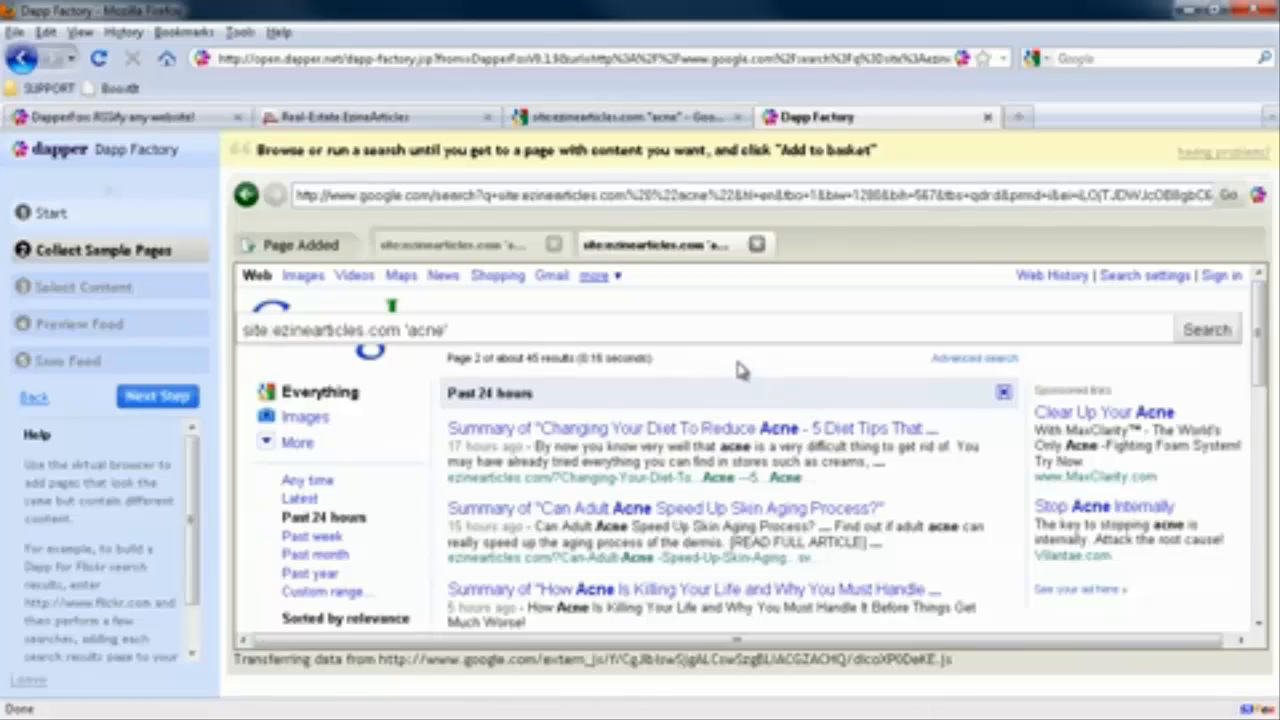
# Proceed to content selection, skipping the demo, and save the search result headlines as a field named Title used as Item Title
pyautogui.click(174, 396)
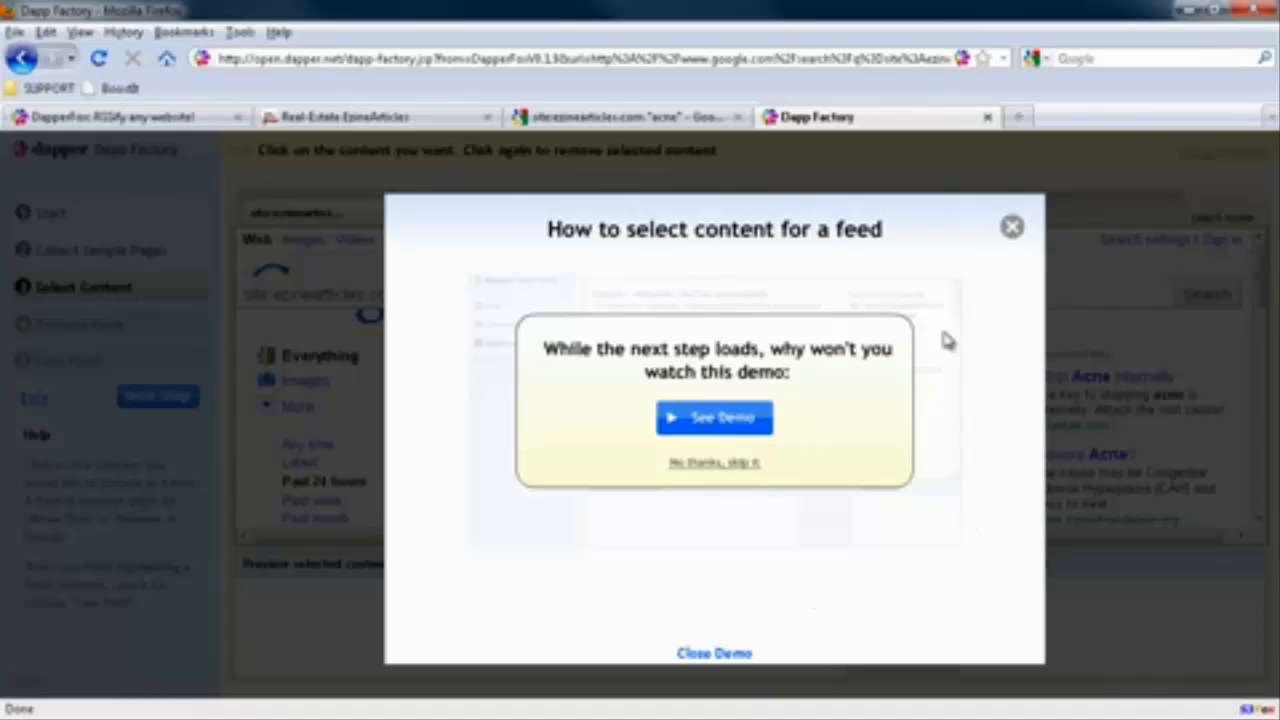
pyautogui.click(1012, 230)
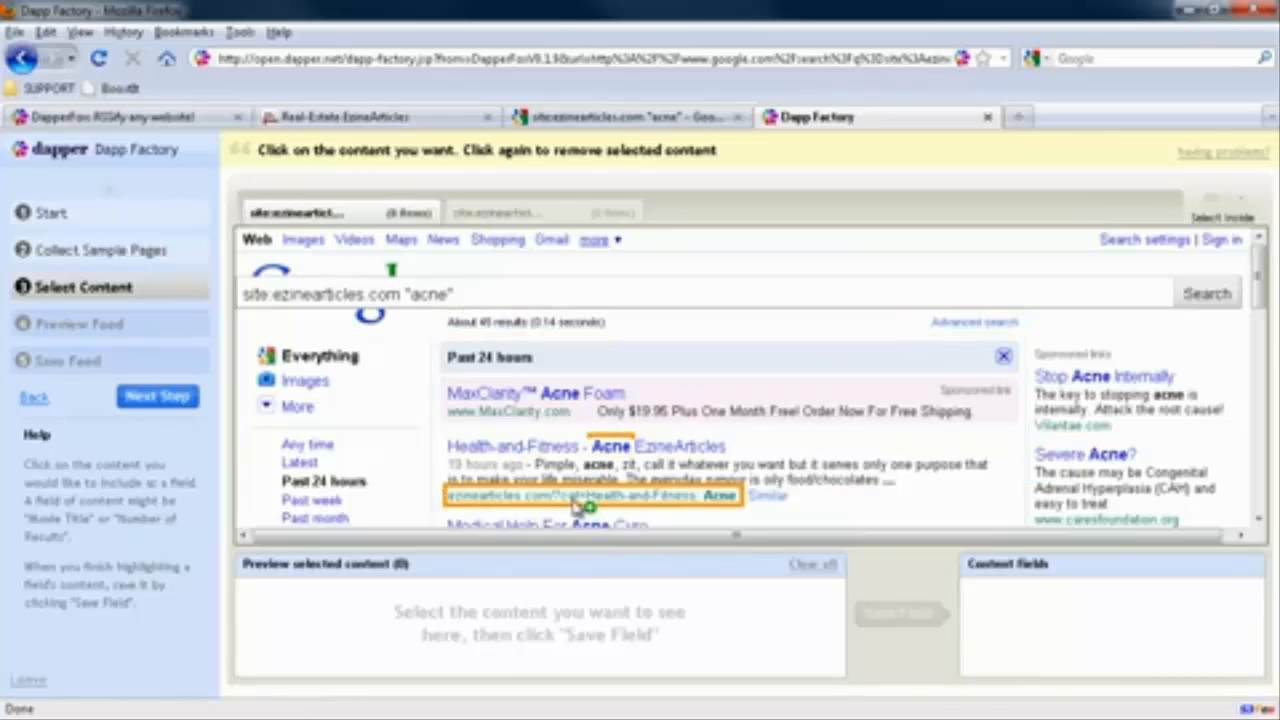
pyautogui.scroll(-5, 826, 440)
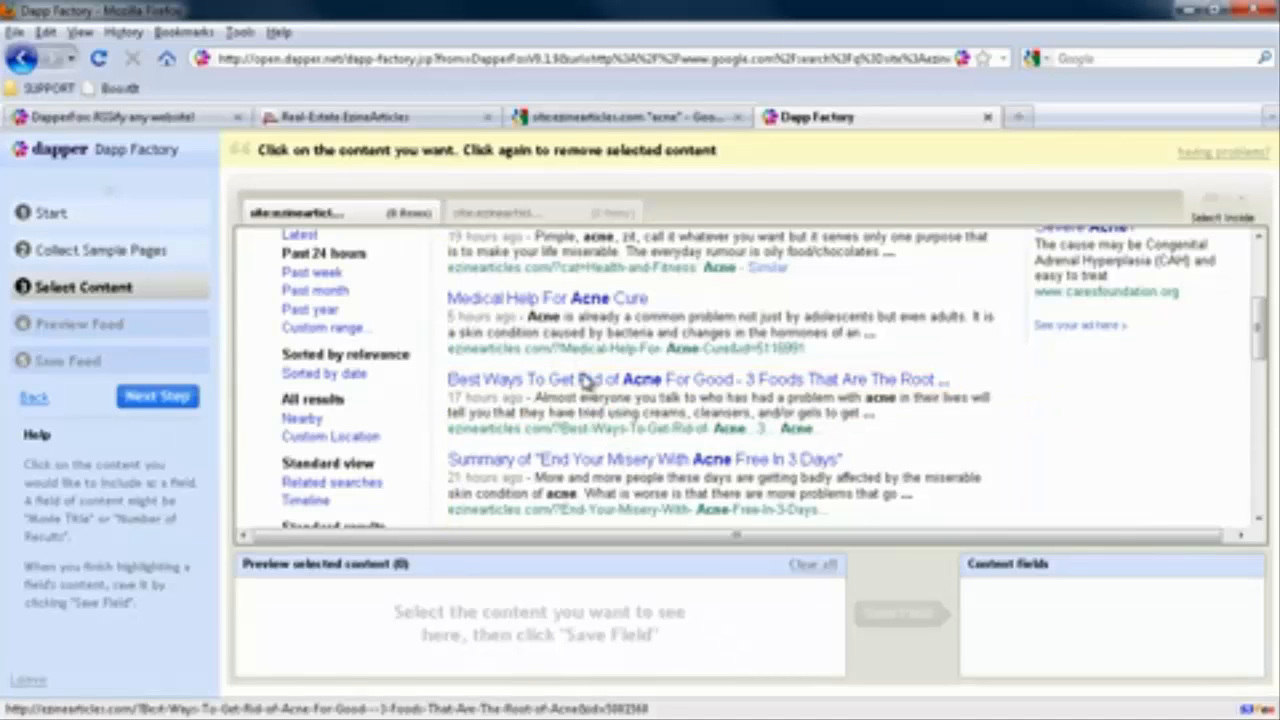
pyautogui.click(592, 380)
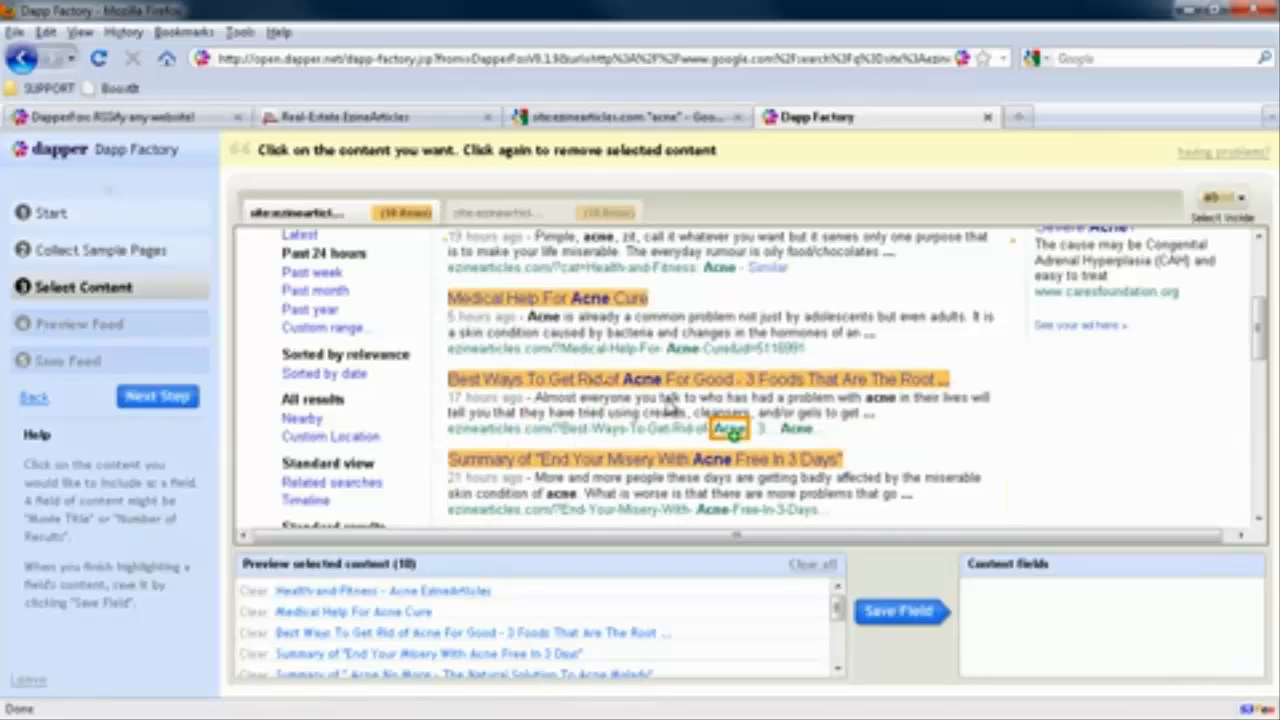
pyautogui.scroll(2, 932, 424)
pyautogui.scroll(-4, 932, 424)
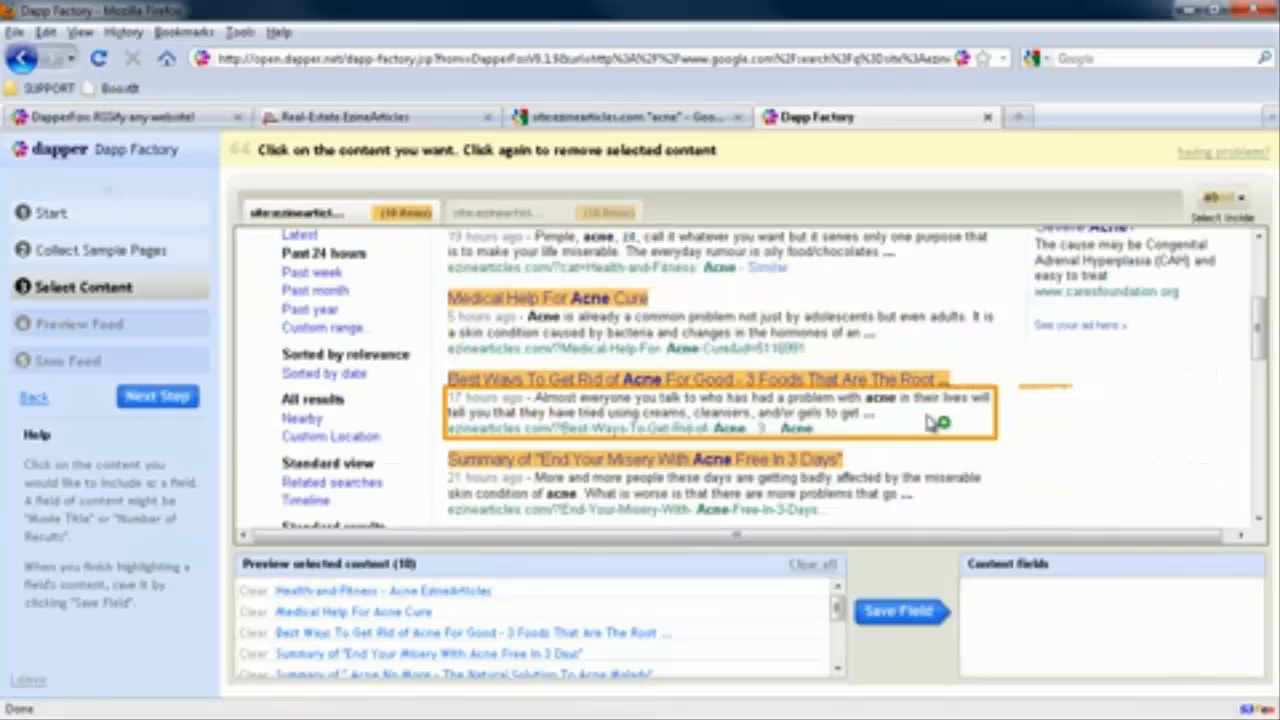
pyautogui.scroll(-3, 932, 424)
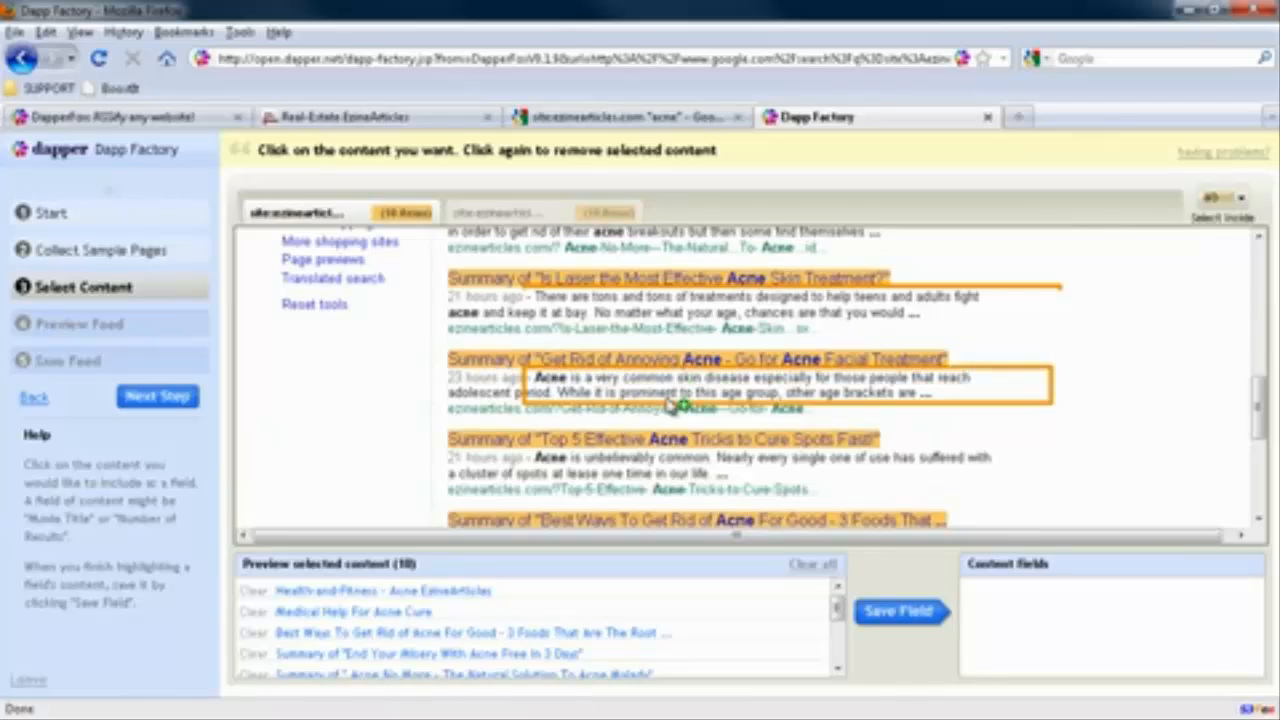
pyautogui.scroll(-5, 650, 490)
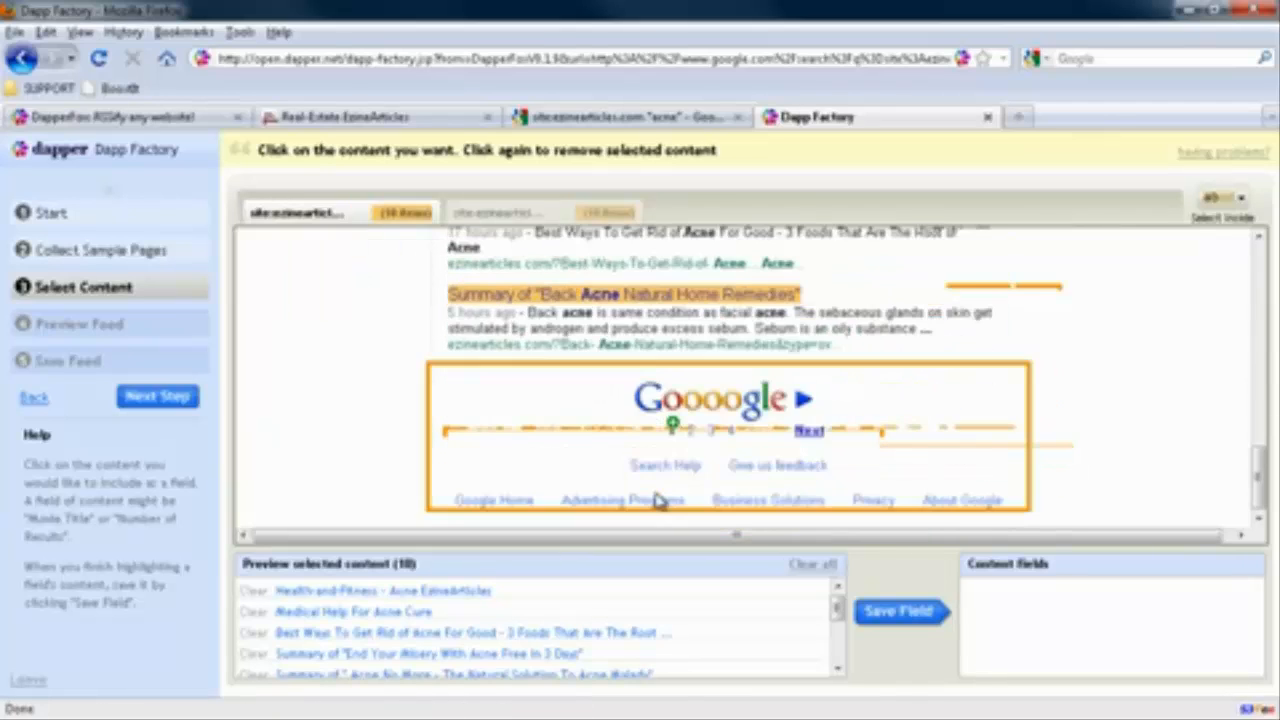
pyautogui.scroll(10, 657, 500)
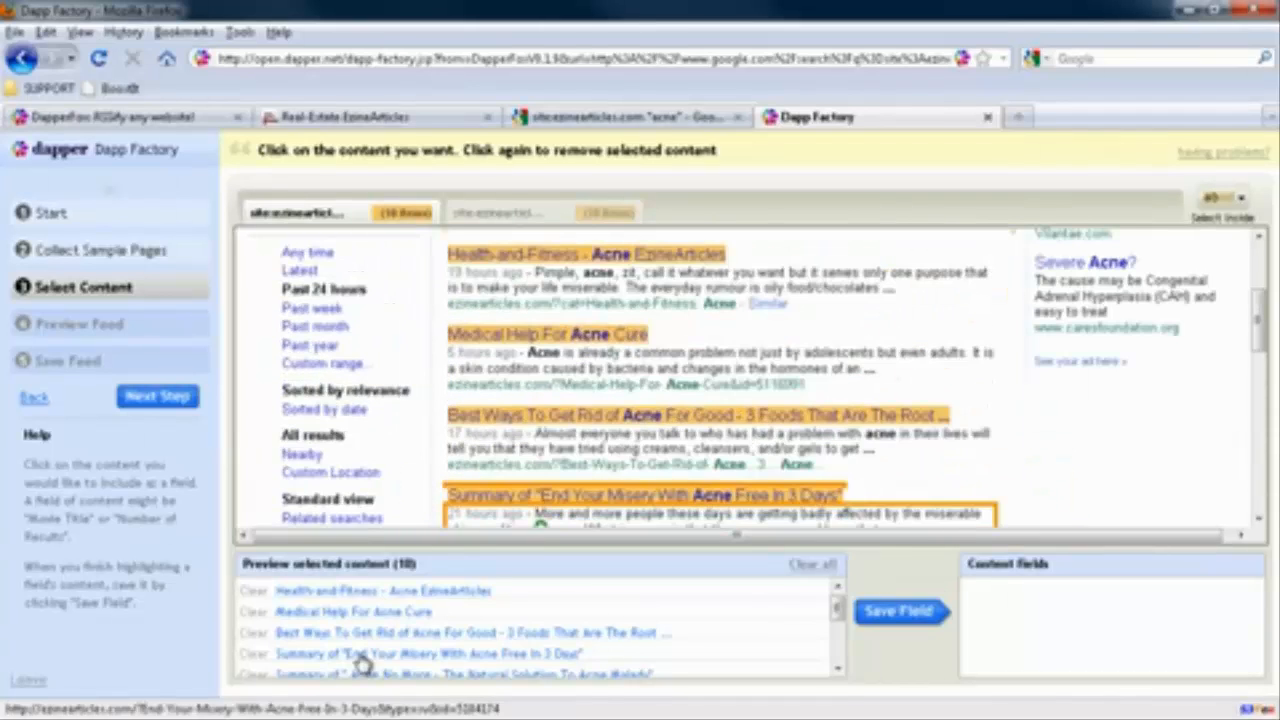
pyautogui.click(872, 615)
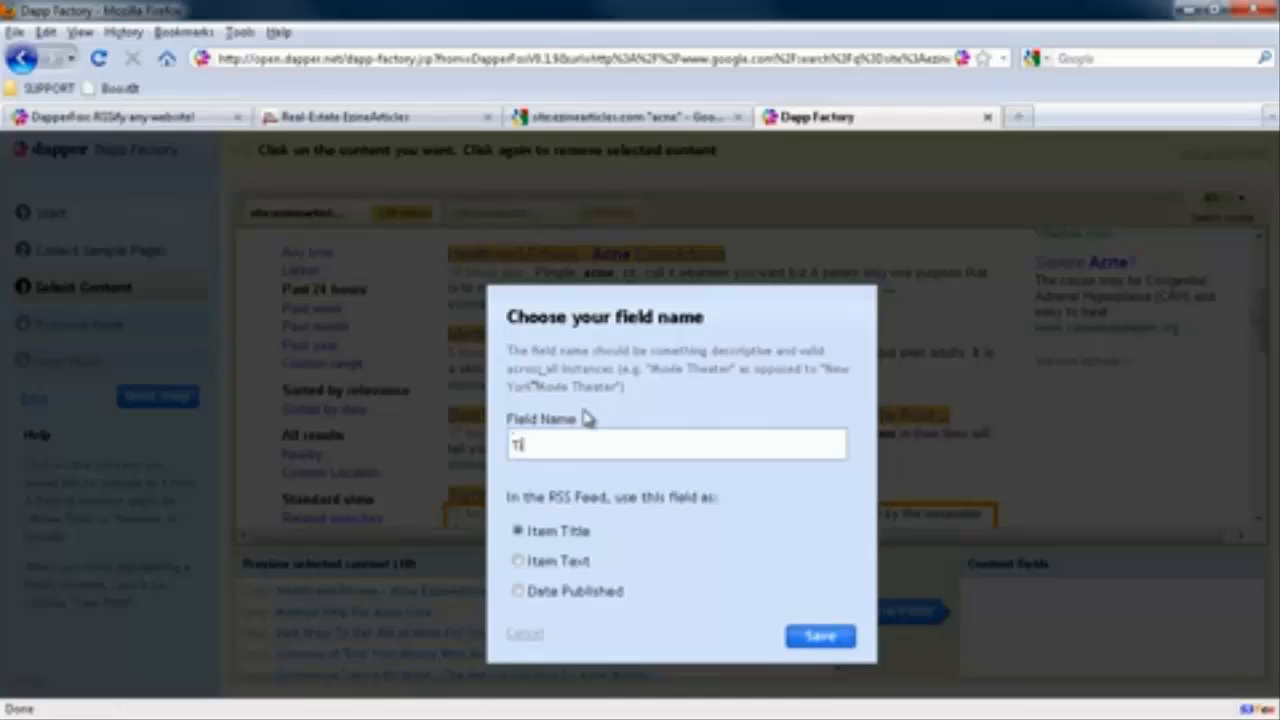
pyautogui.press('Return')
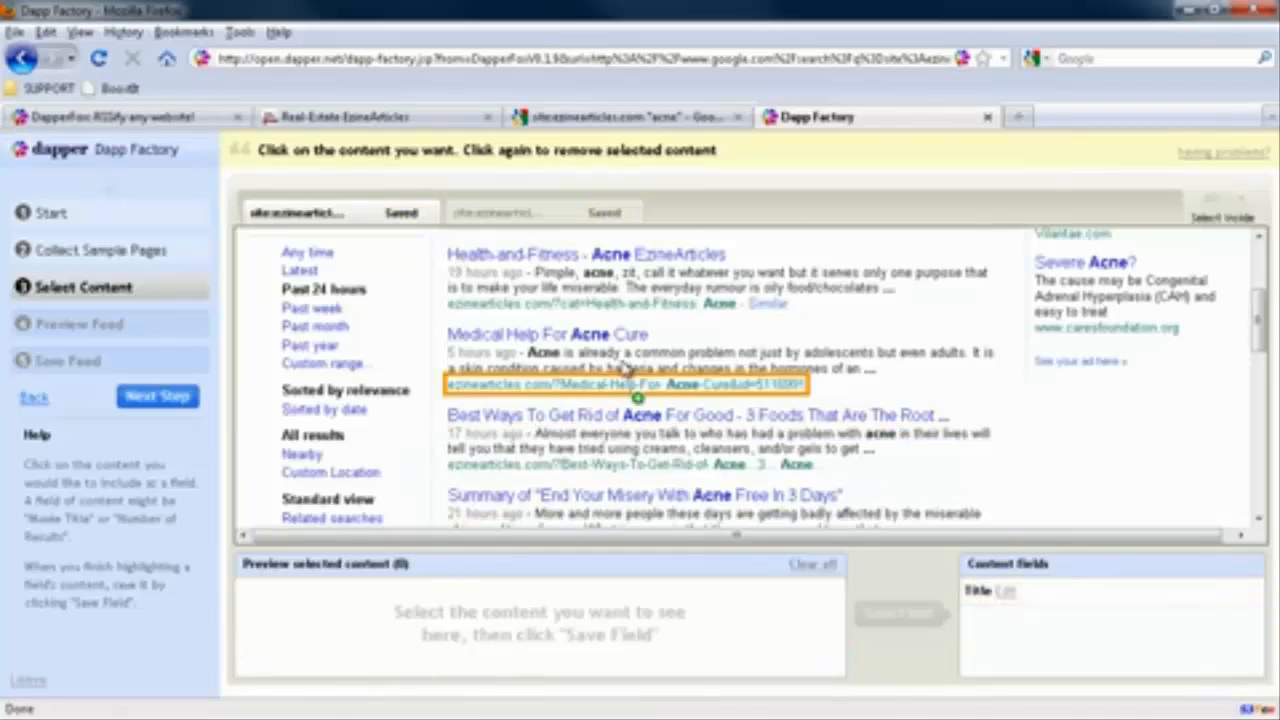
# Select the result summaries without the article age and link lines, and save them as a Description field used as Item Text
pyautogui.click(584, 449)
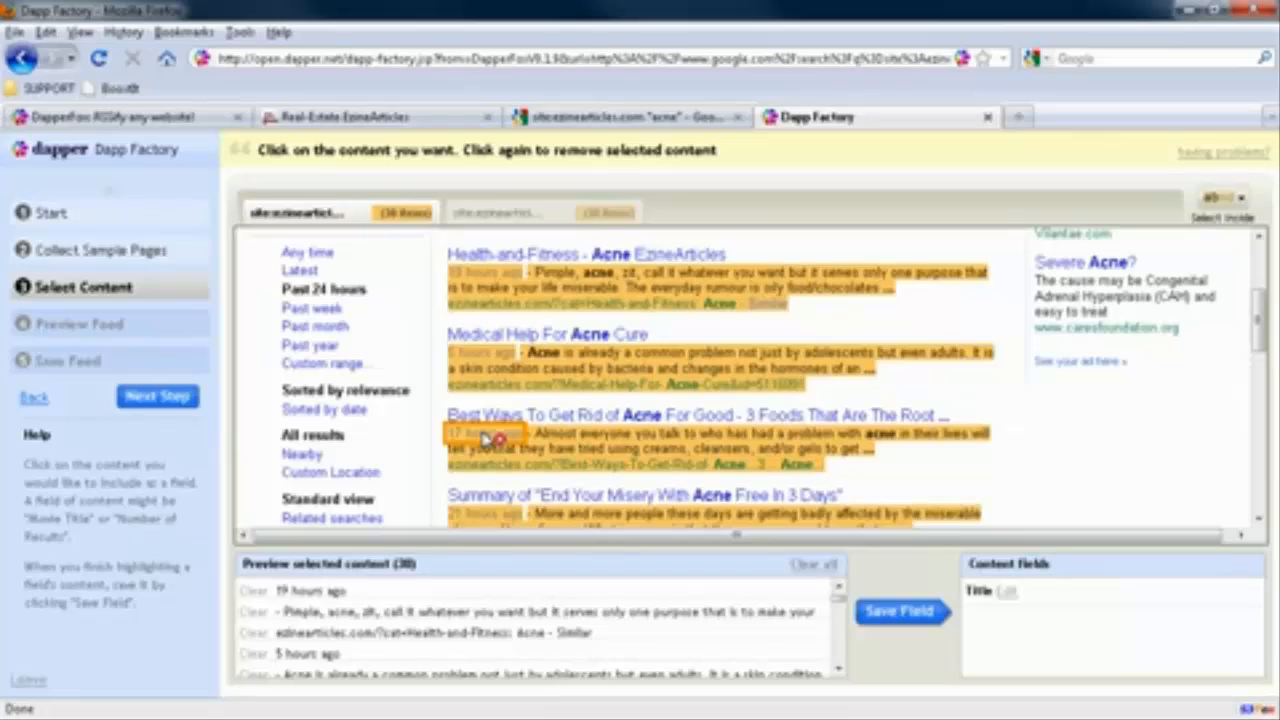
pyautogui.click(485, 436)
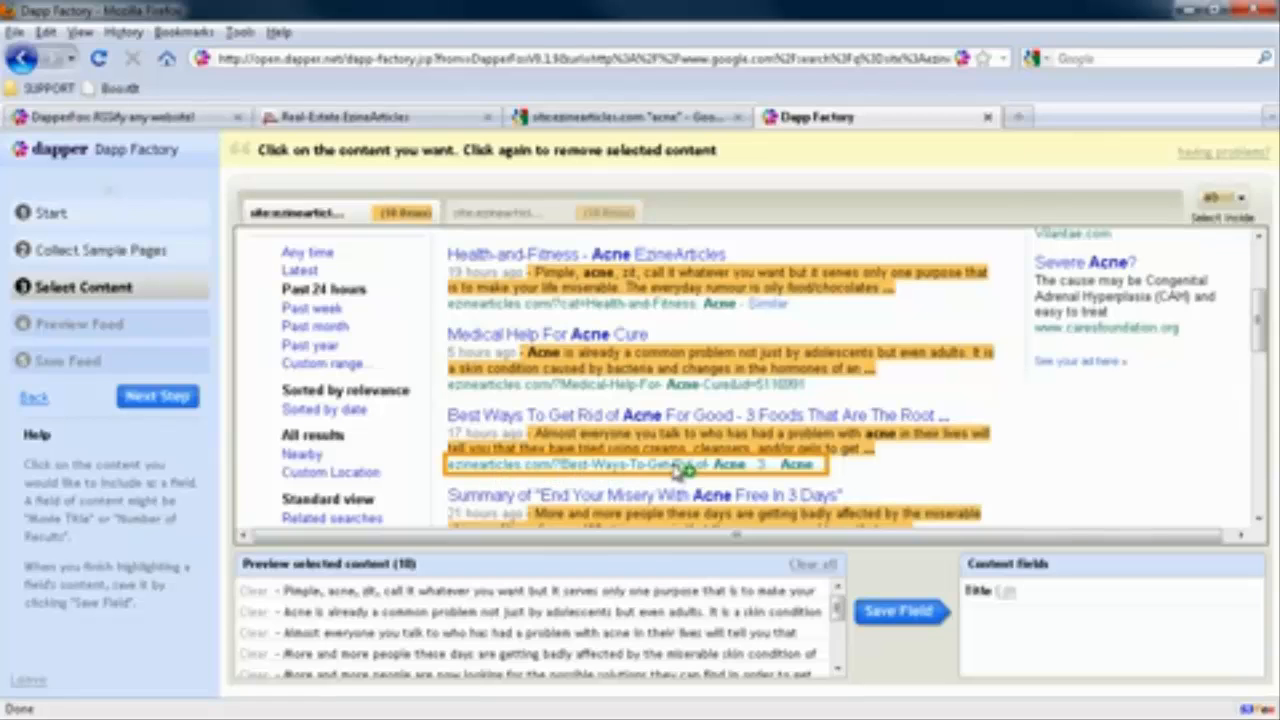
pyautogui.tripleClick(284, 592)
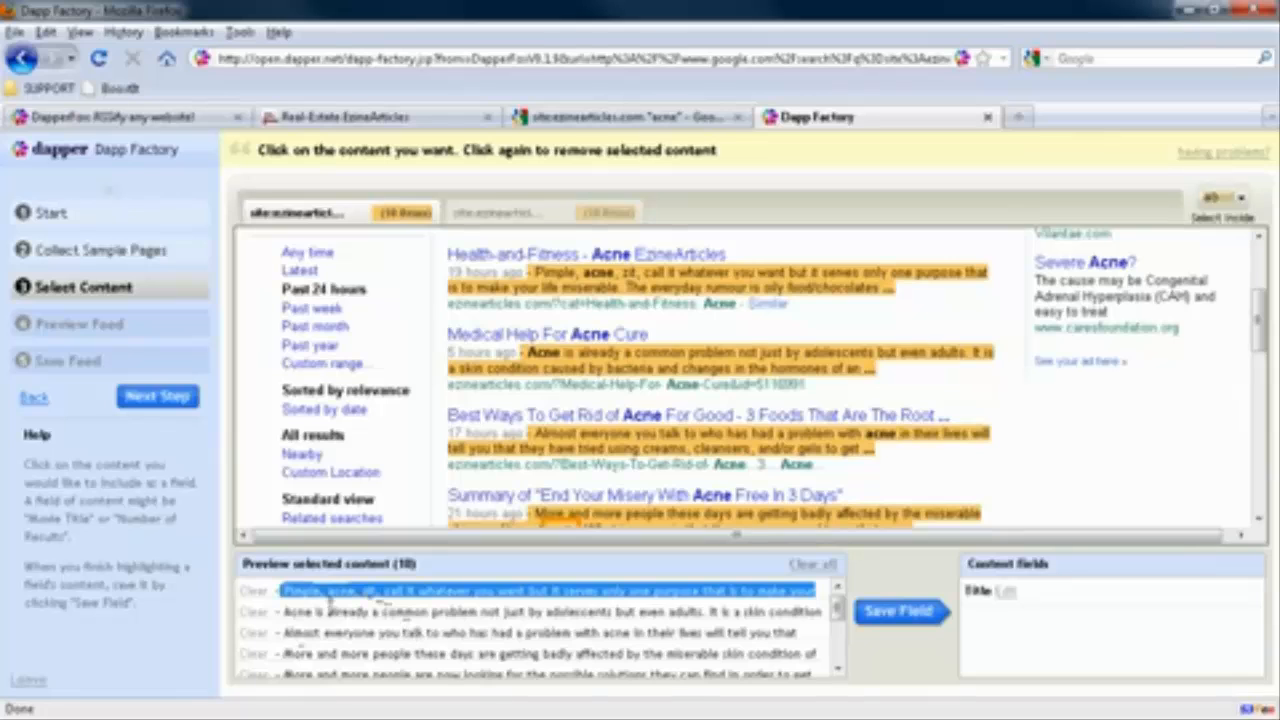
pyautogui.click(900, 612)
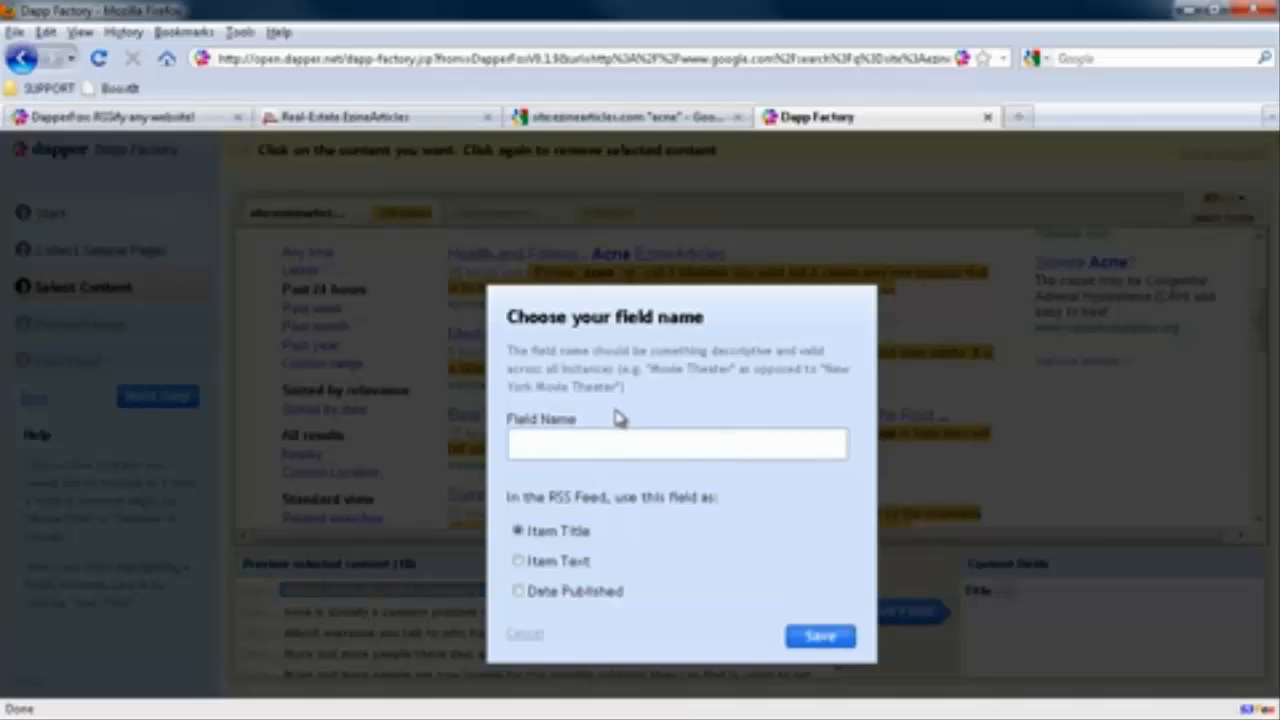
pyautogui.click(518, 561)
pyautogui.click(590, 434)
pyautogui.write('Descrip')
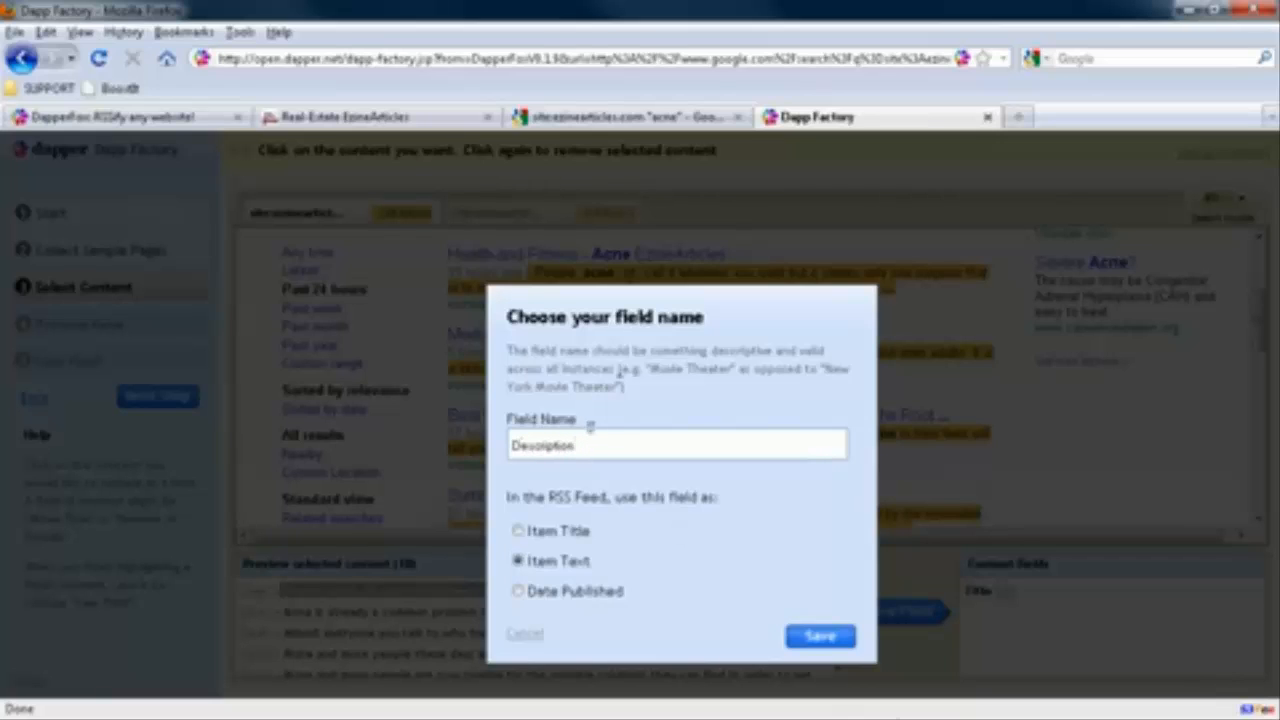
pyautogui.write('tion')
pyautogui.click(836, 640)
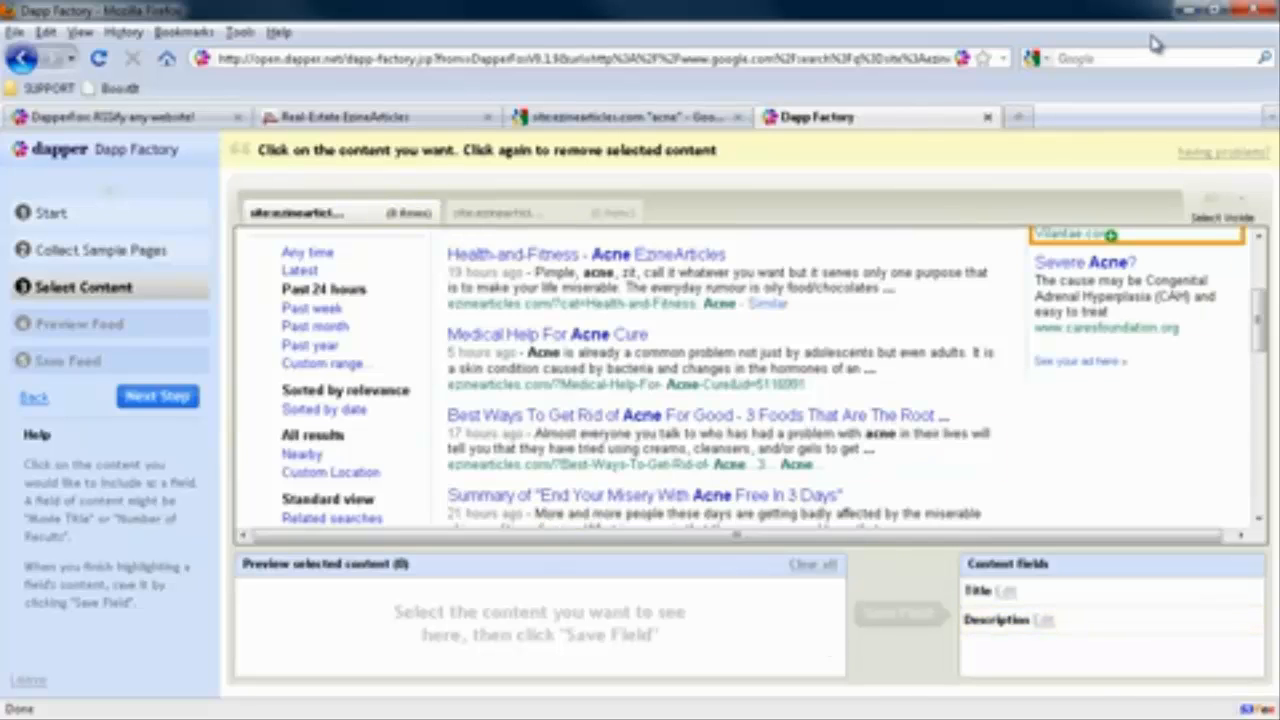
# Proceed to the feed preview and review the extracted titles and descriptions of the RSS items
pyautogui.click(145, 398)
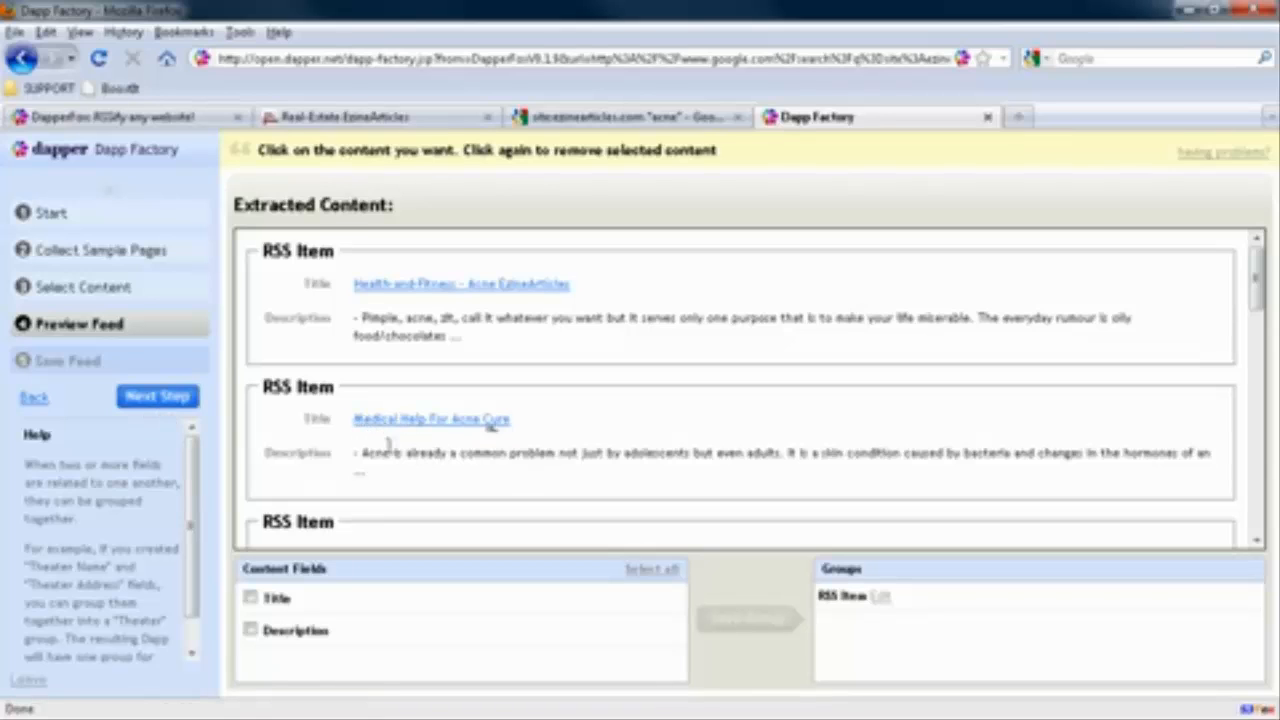
pyautogui.moveTo(362, 455); pyautogui.dragTo(1210, 453)
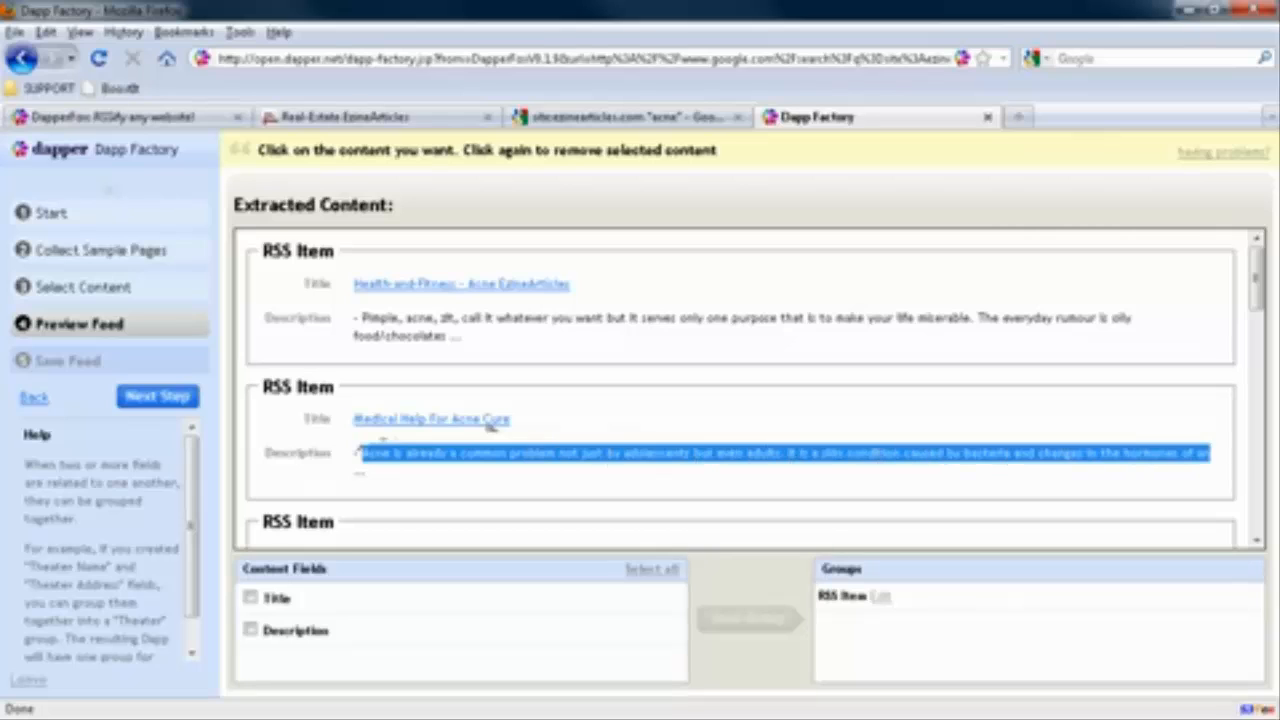
pyautogui.click(837, 453)
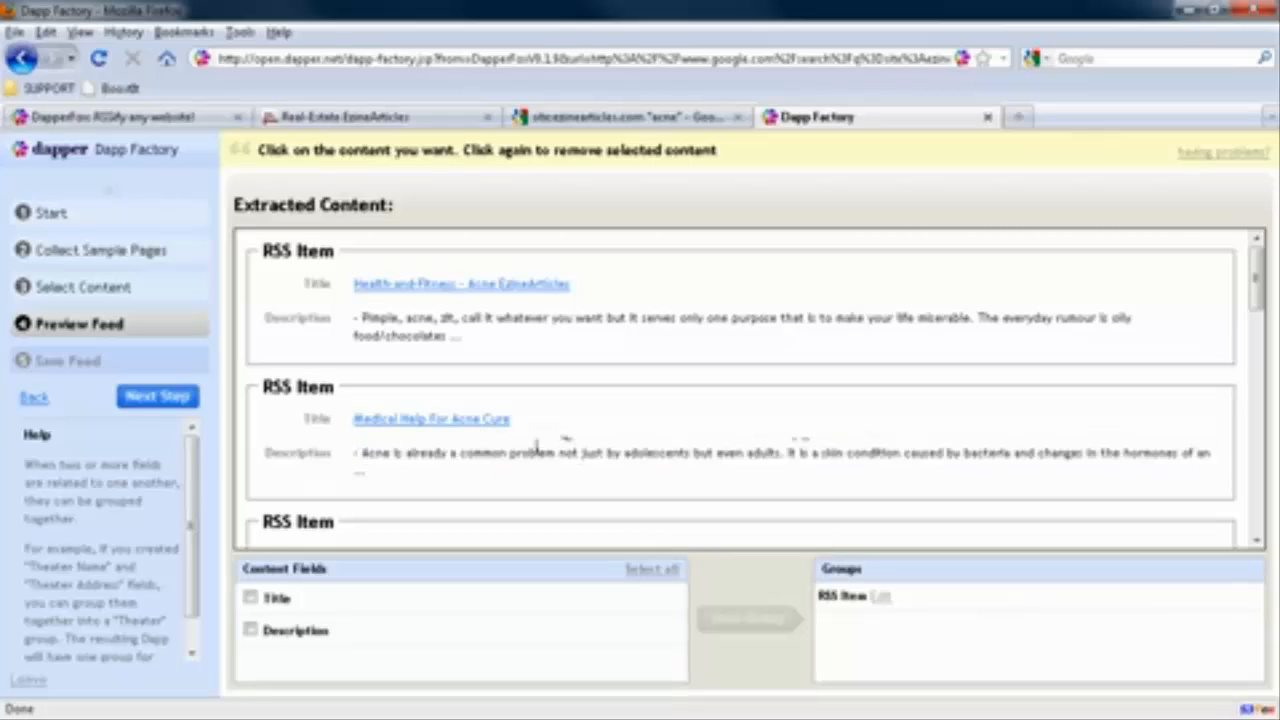
pyautogui.scroll(-2, 535, 460)
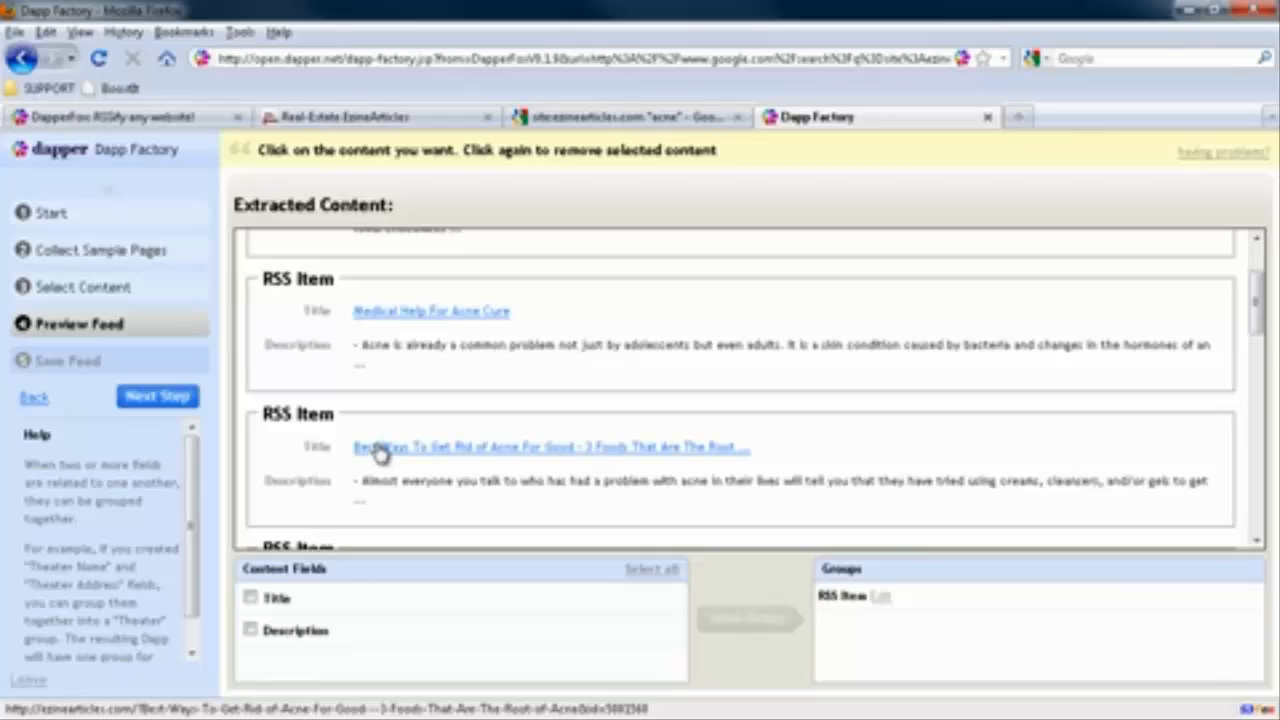
# Proceed to saving the feed and fill in the username and e-mail address for a new Dapper account
pyautogui.click(136, 400)
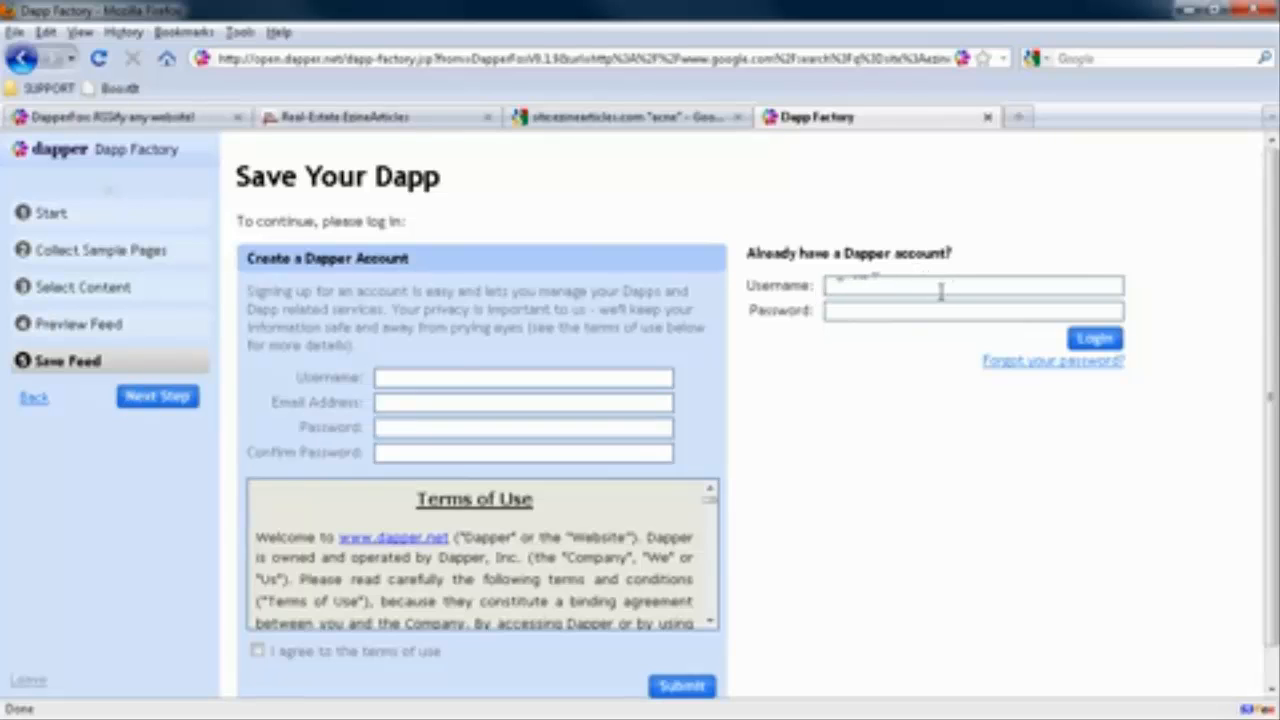
pyautogui.click(384, 380)
pyautogui.write('SeansDapp')
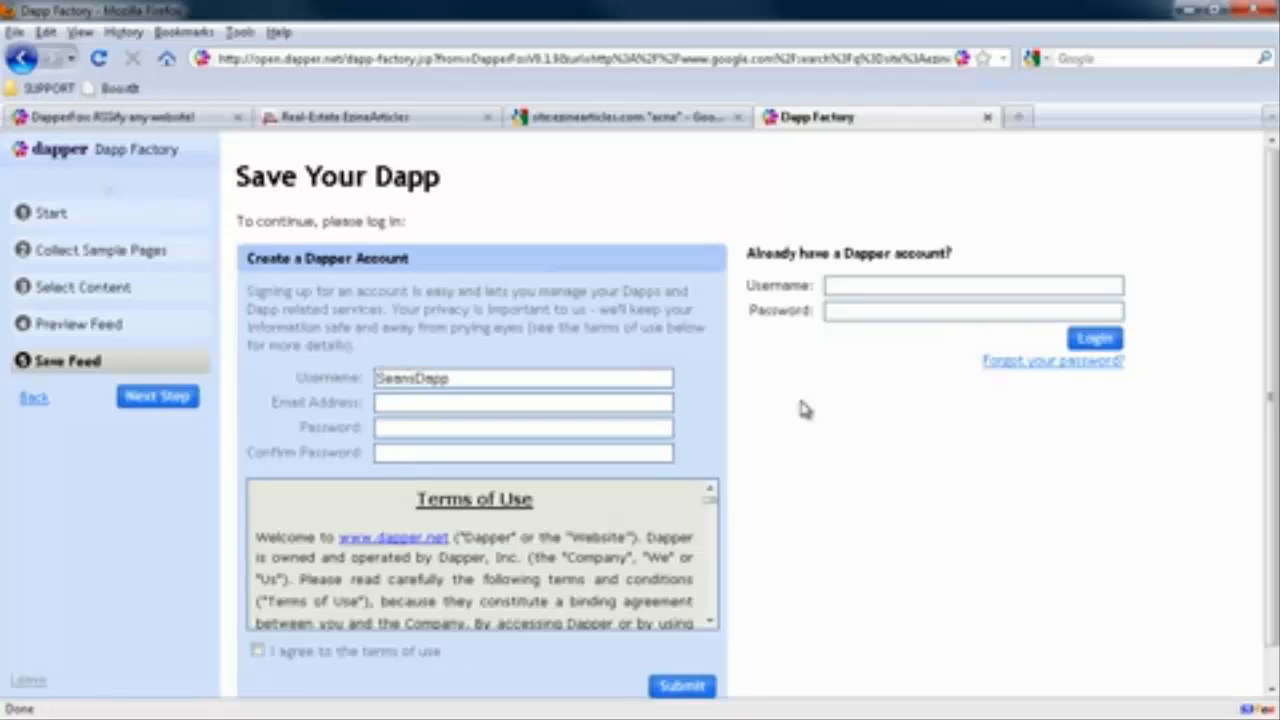
pyautogui.press('Tab')
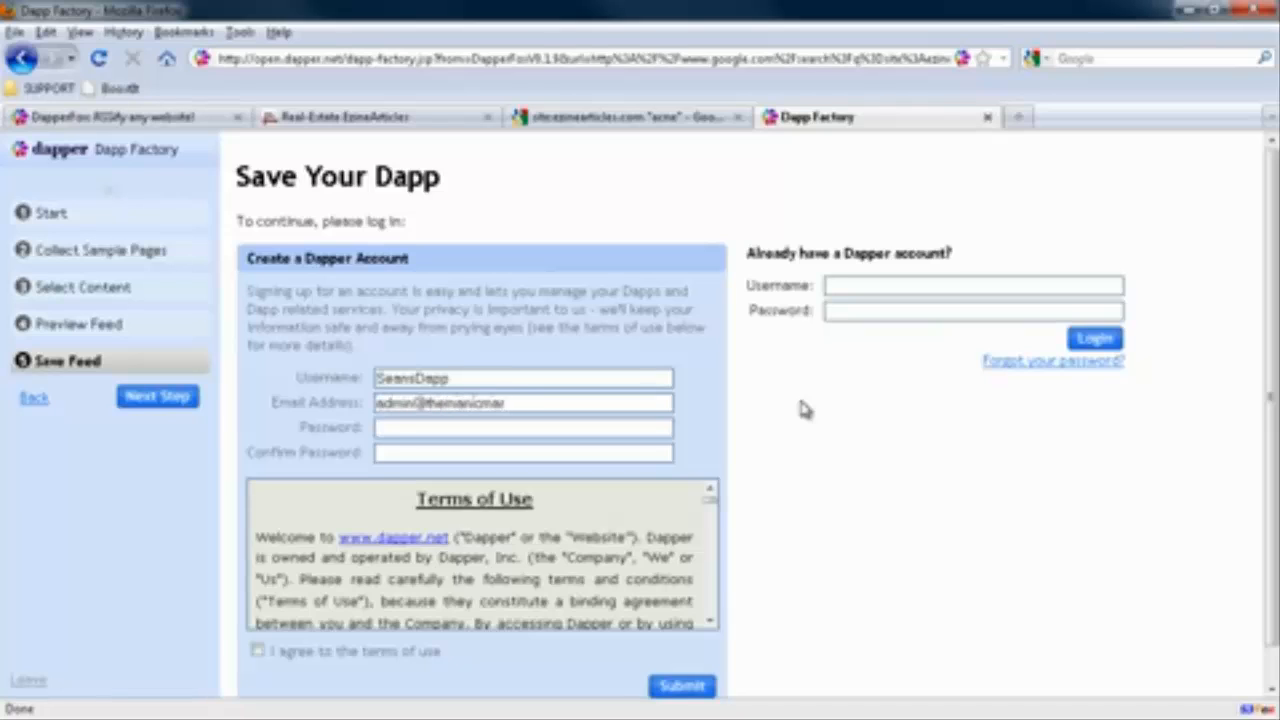
# Complete the registration with a confirmed account password and accepted terms of use, and let the browser remember the password
pyautogui.press('Tab')
pyautogui.write('*********')
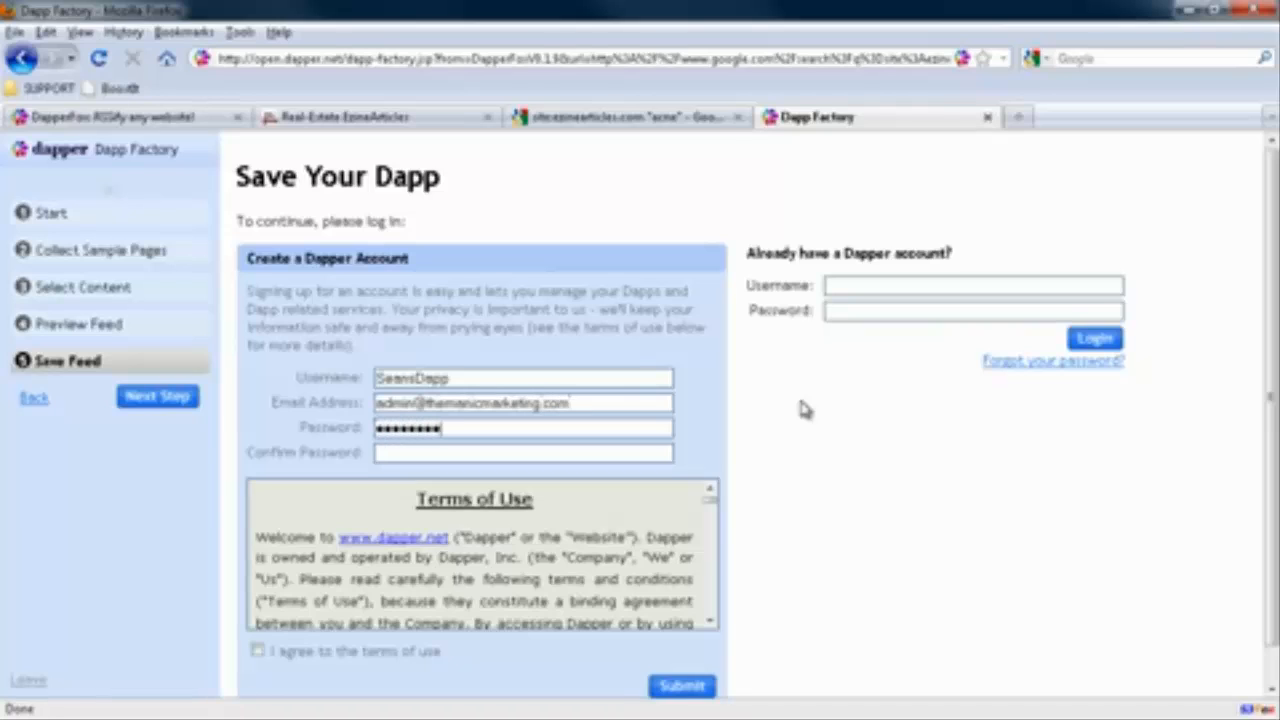
pyautogui.press('Tab')
pyautogui.write('*********')
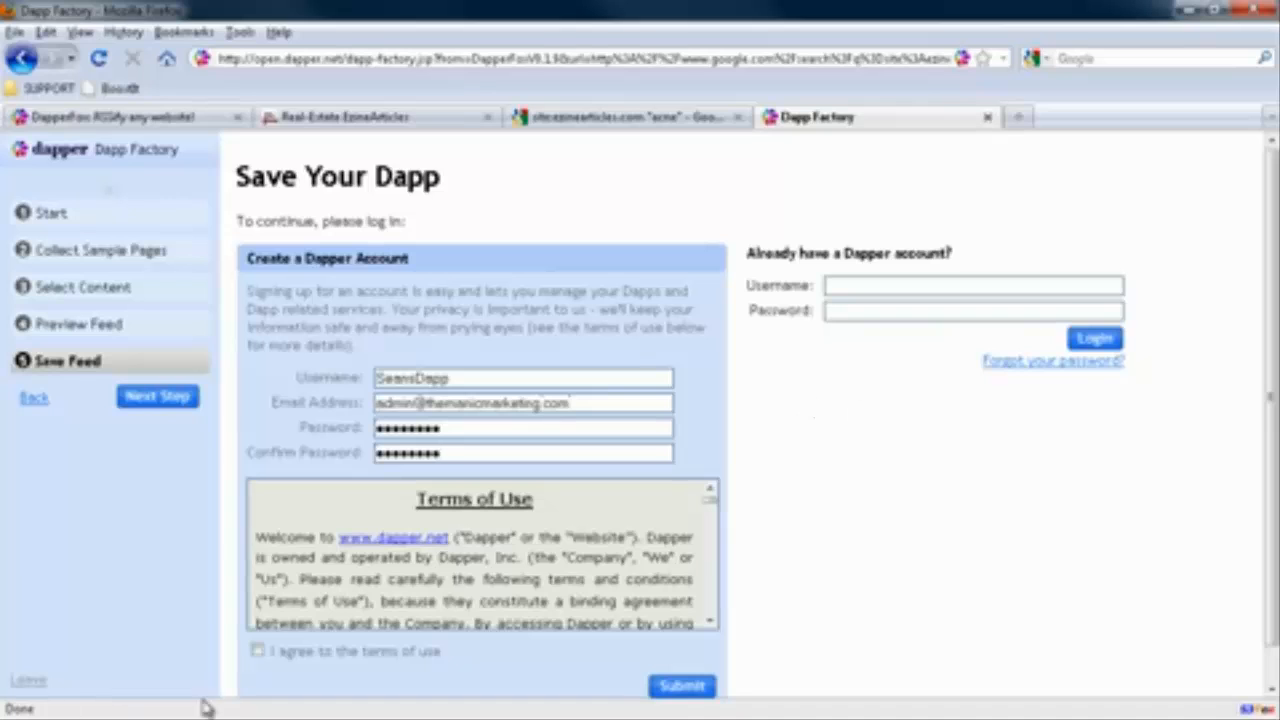
pyautogui.click(259, 652)
pyautogui.click(704, 686)
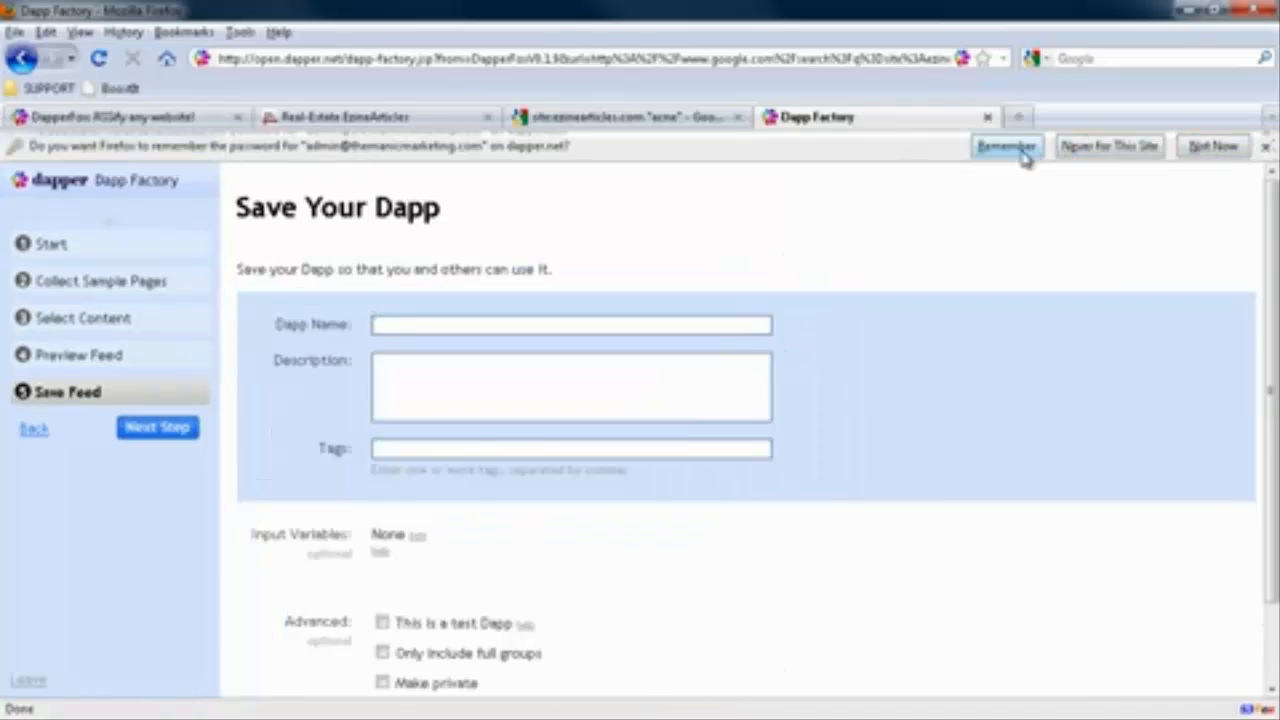
pyautogui.click(1010, 146)
# Name the Dapp "Ezine RSS Acne" and save it as private
pyautogui.click(452, 292)
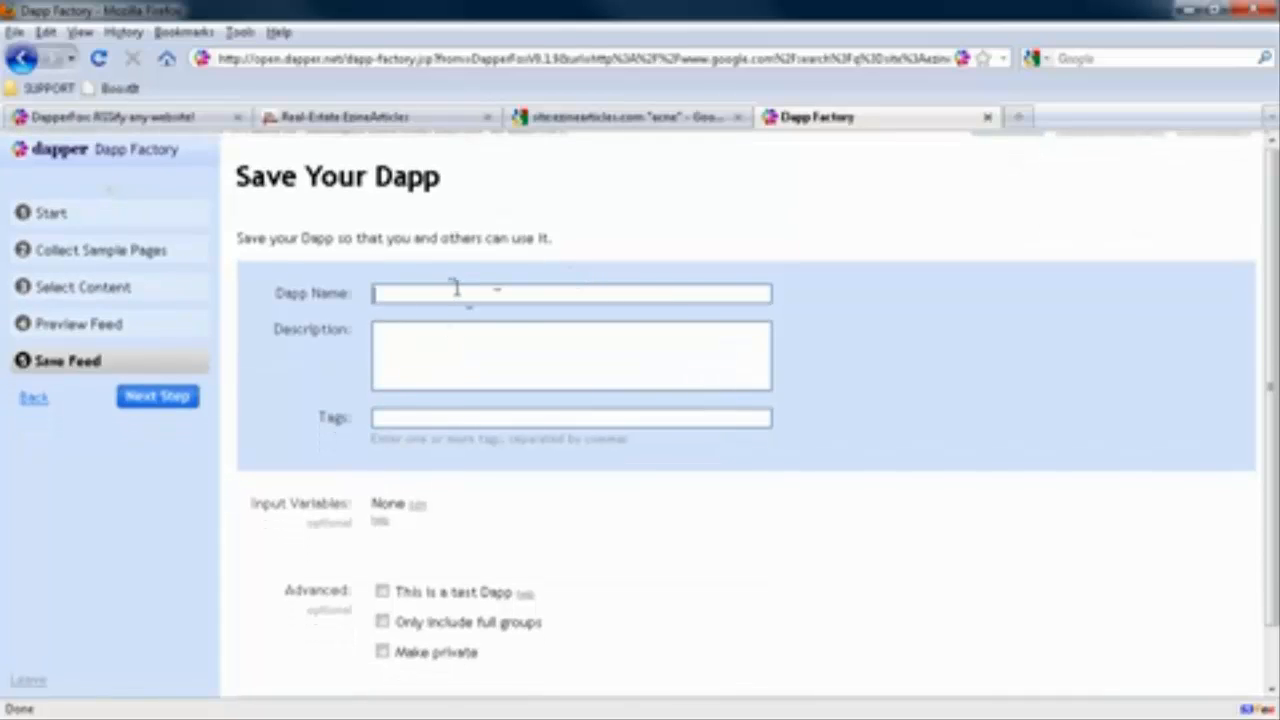
pyautogui.write('Ezine RSS')
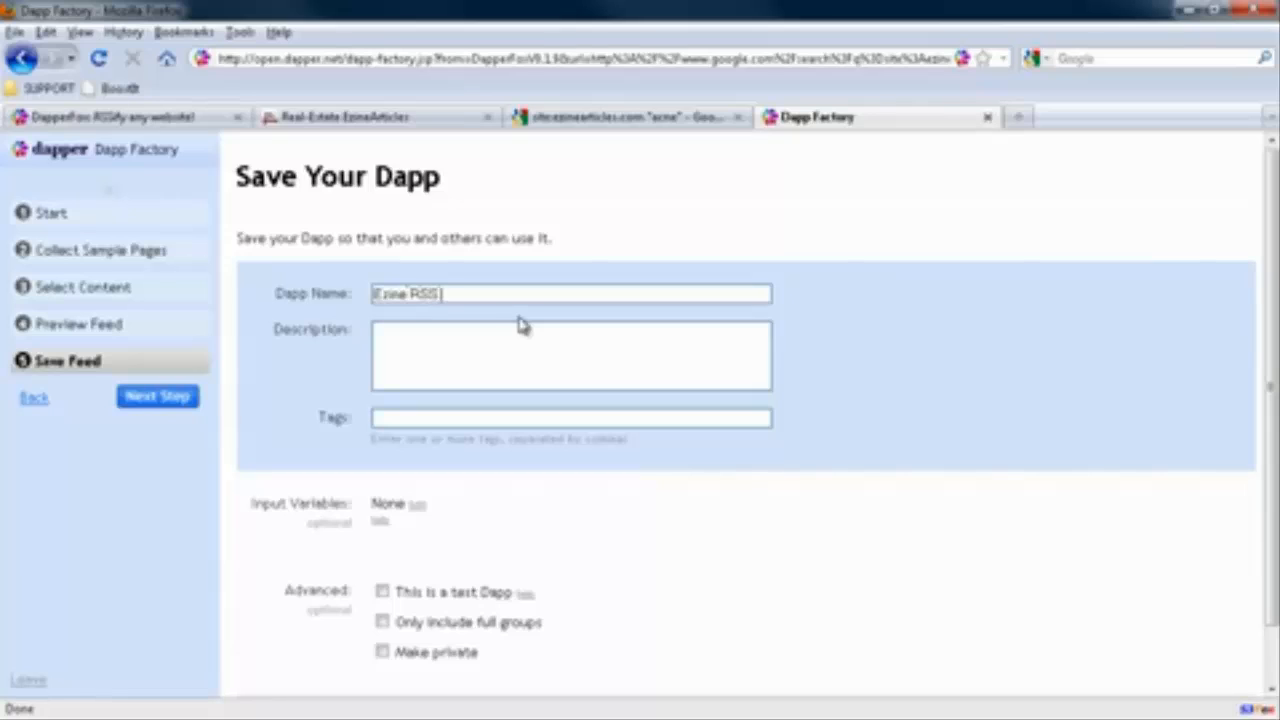
pyautogui.write(' Acn')
pyautogui.write('ne')
pyautogui.click(382, 652)
pyautogui.scroll(-1, 835, 540)
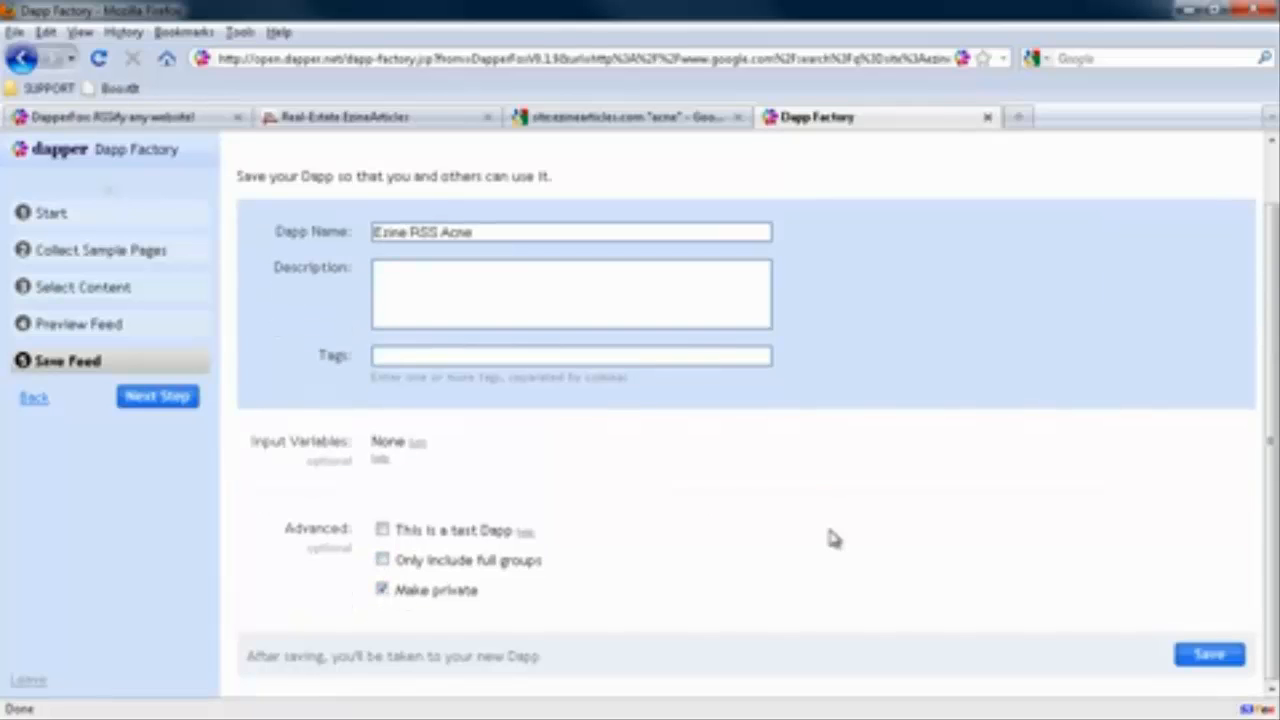
pyautogui.click(1208, 655)
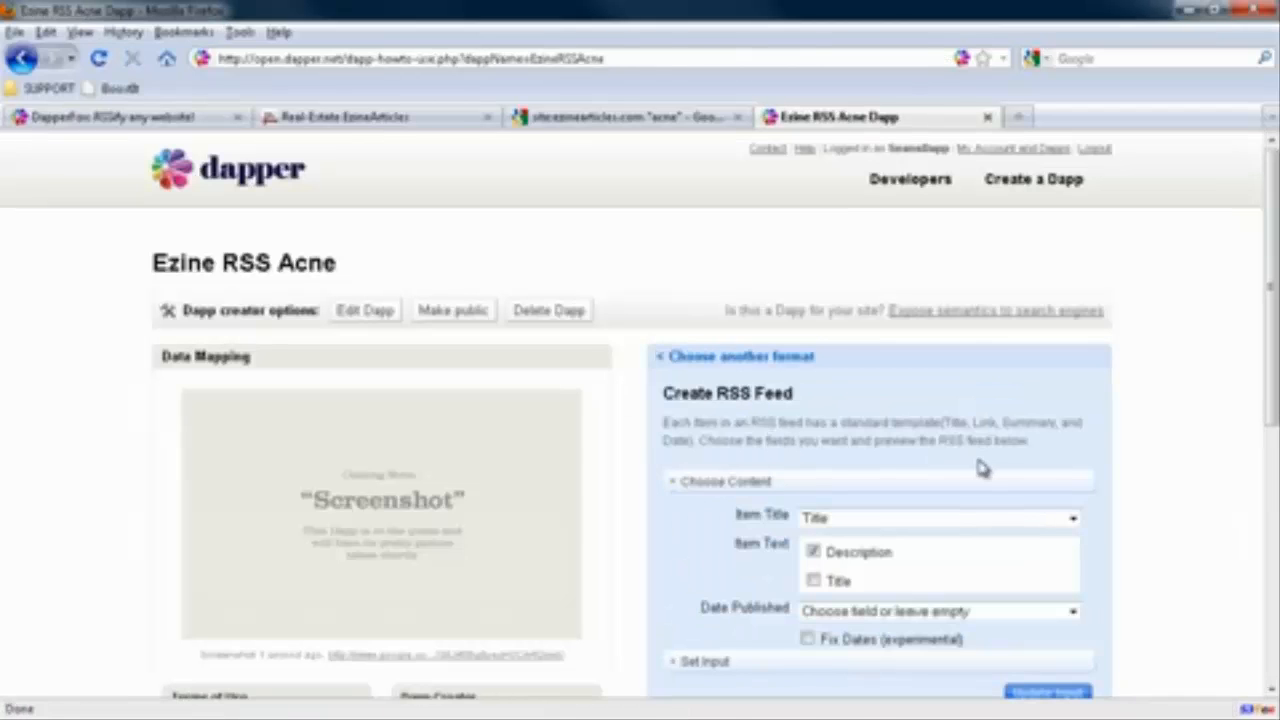
# Open the new Dapp's RSS feed address in a new tab and look through the listed acne articles
pyautogui.scroll(-4, 915, 465)
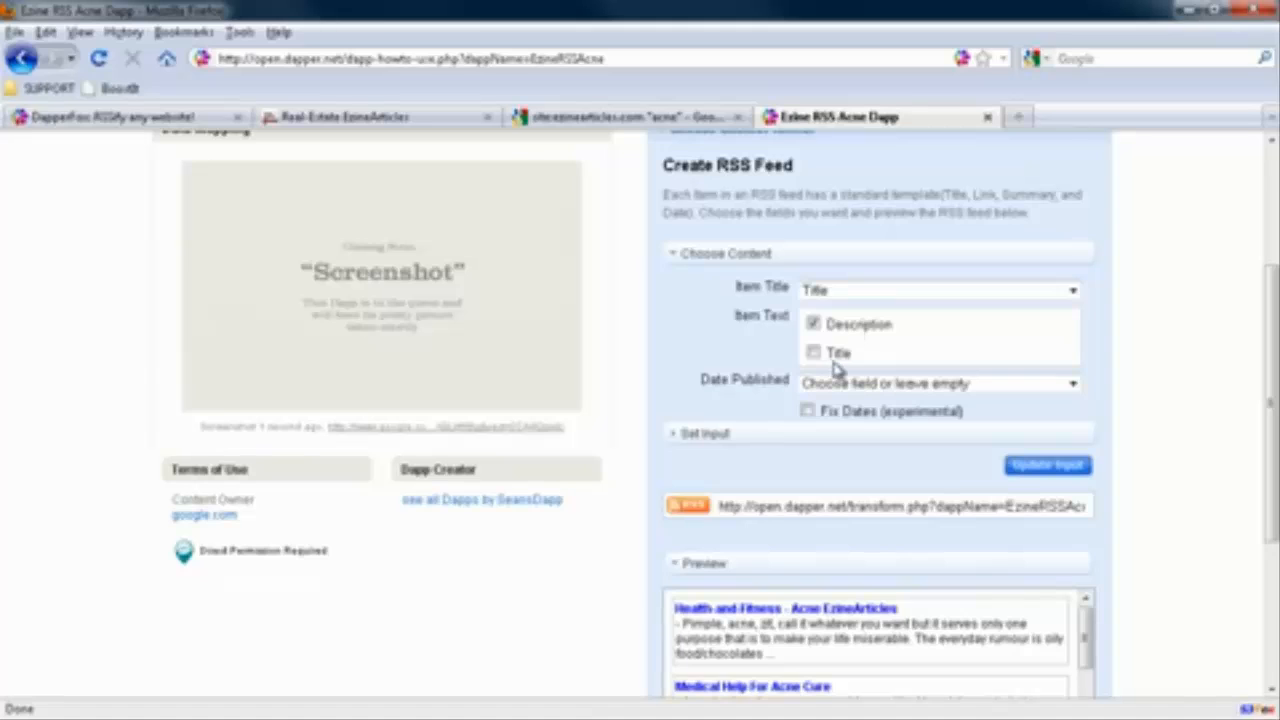
pyautogui.click(853, 388)
pyautogui.click(853, 400)
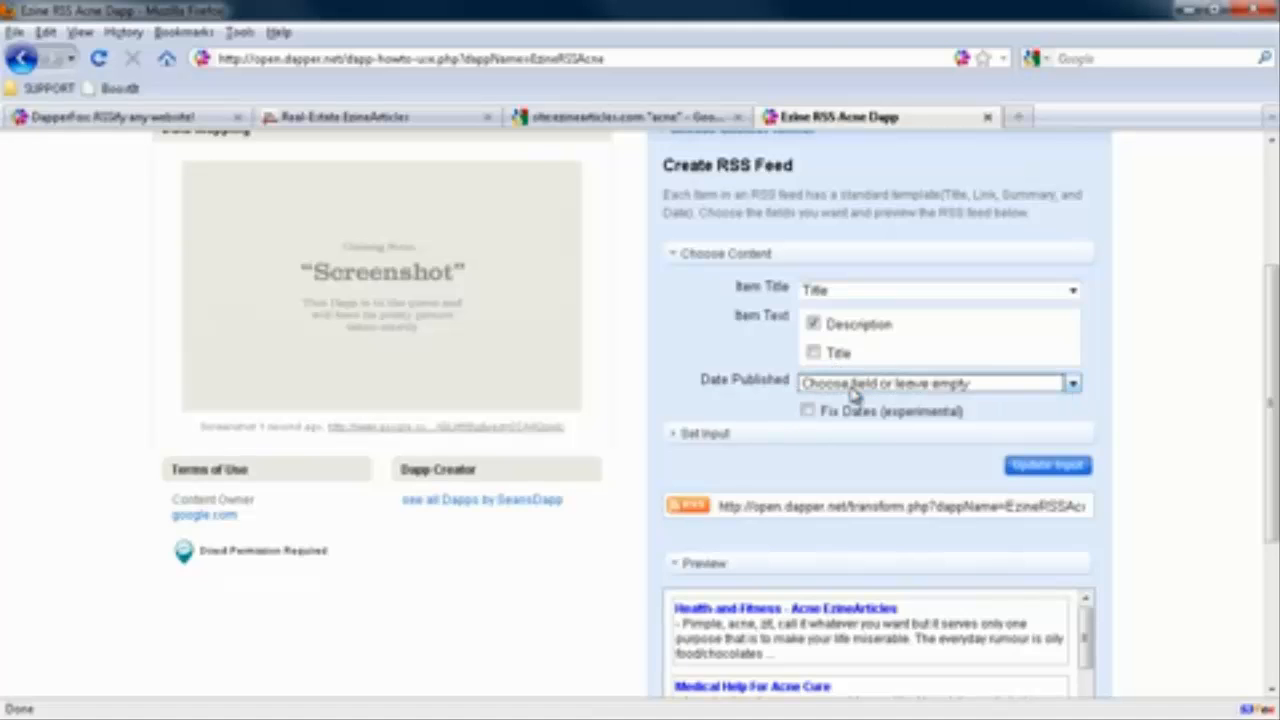
pyautogui.click(733, 507)
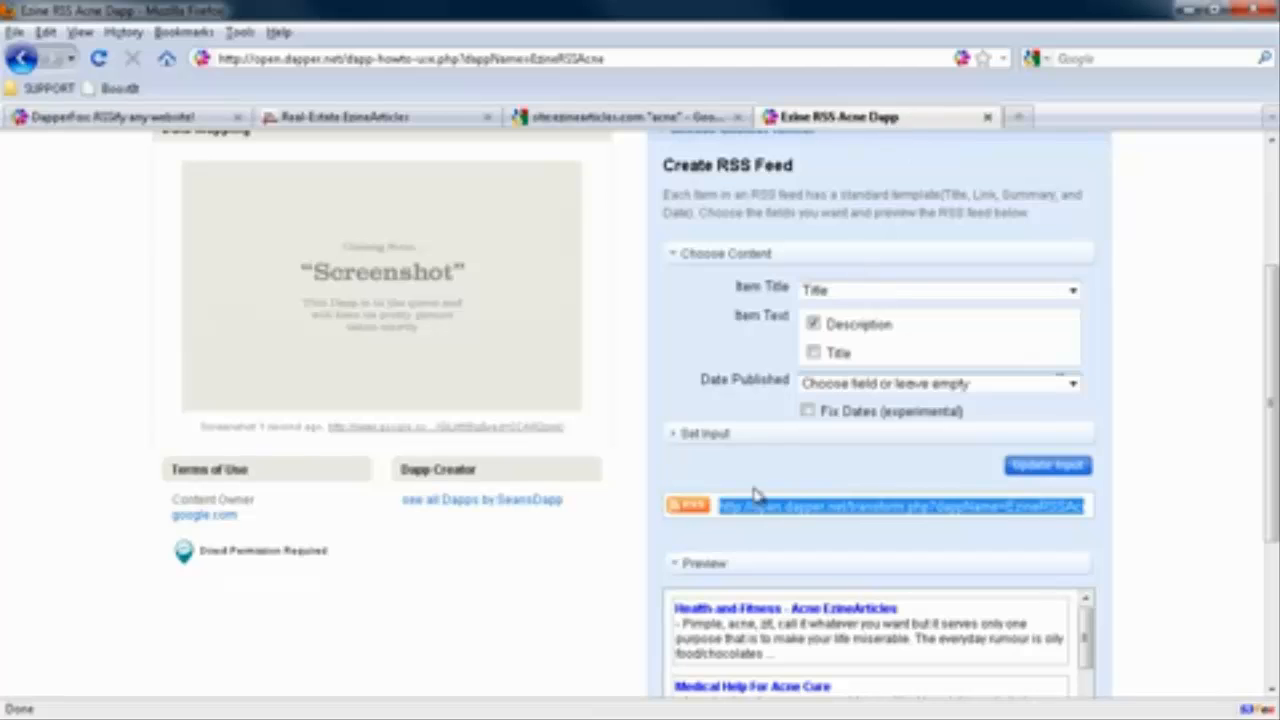
pyautogui.click(1018, 117)
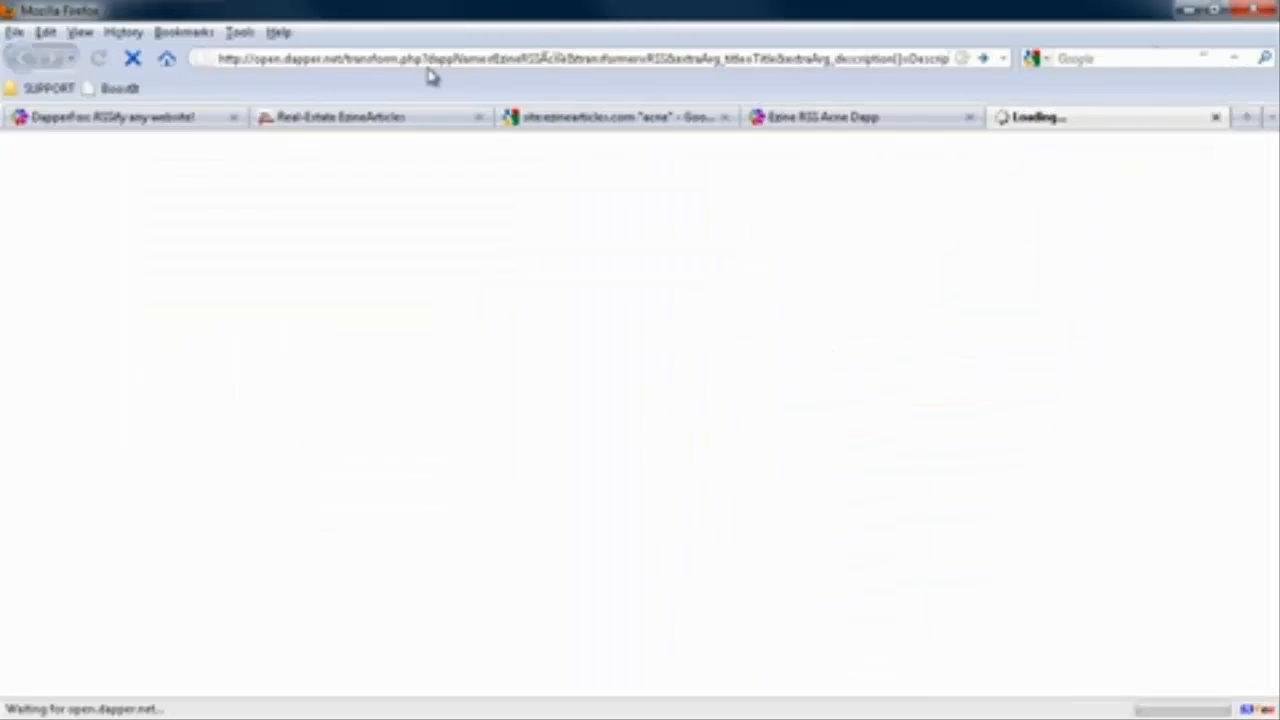
pyautogui.scroll(-7, 1035, 406)
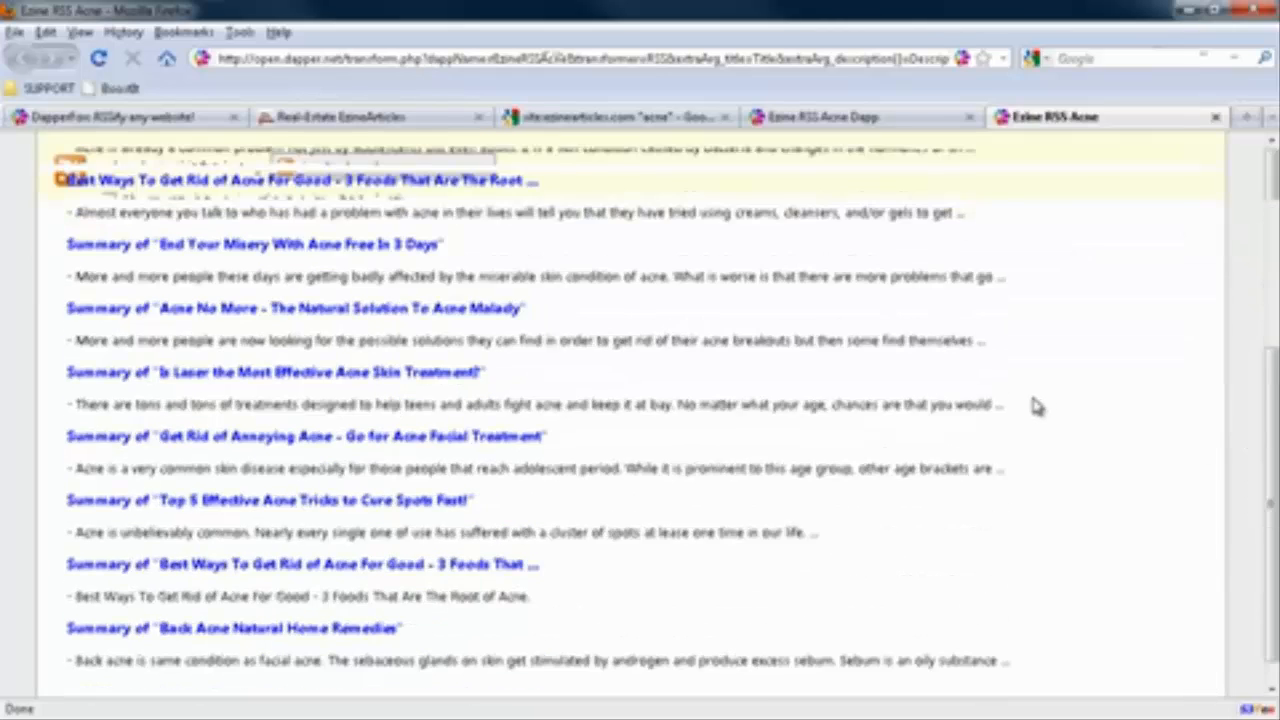
pyautogui.scroll(7, 1035, 406)
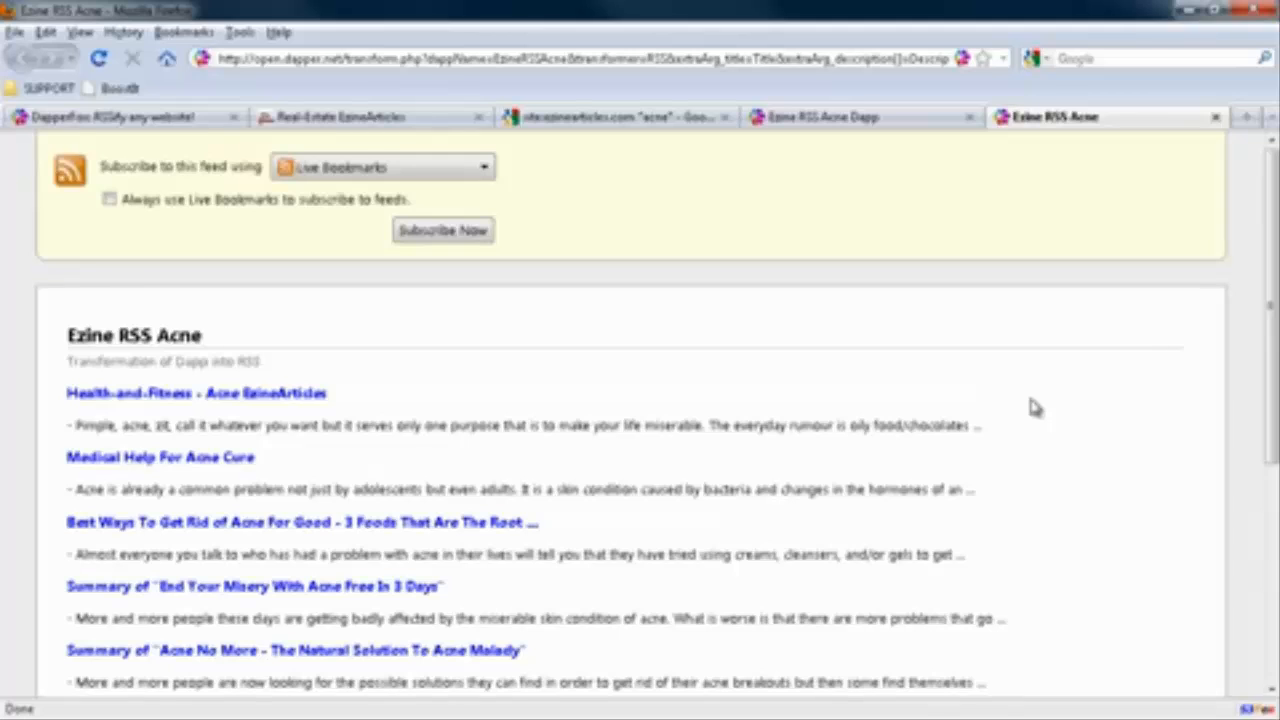
pyautogui.scroll(-7, 1033, 406)
pyautogui.scroll(7, 1029, 407)
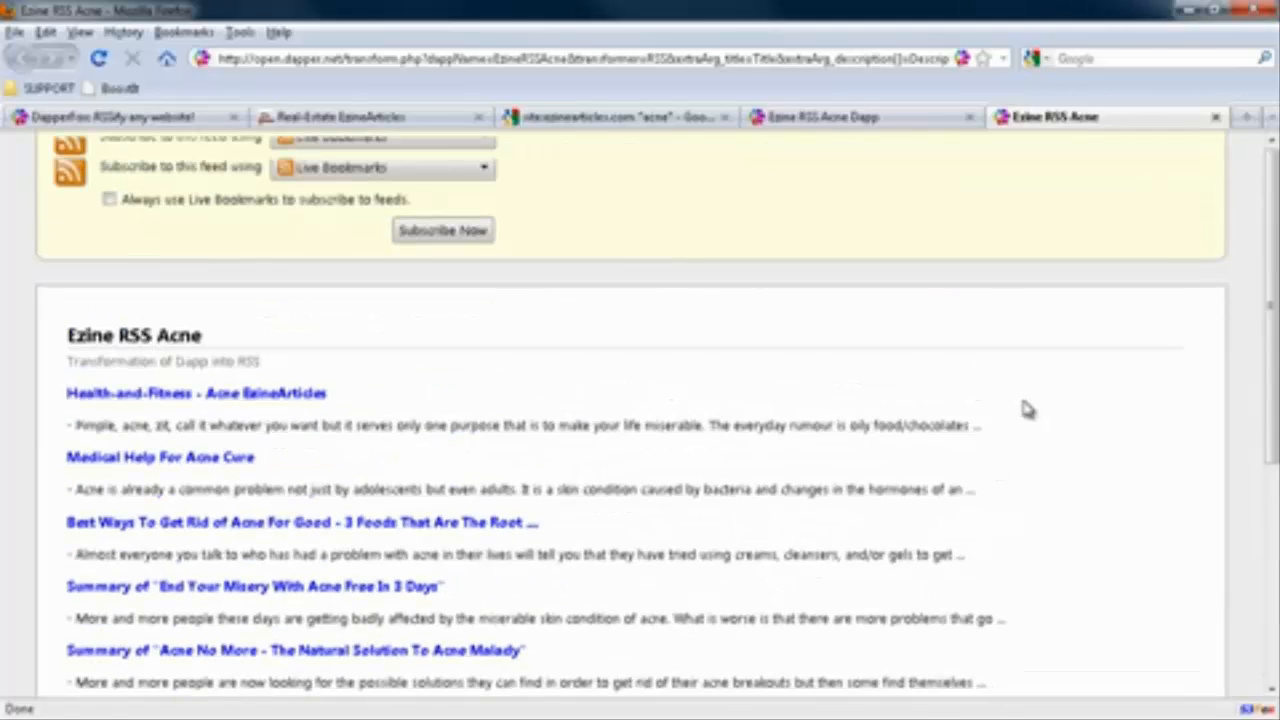